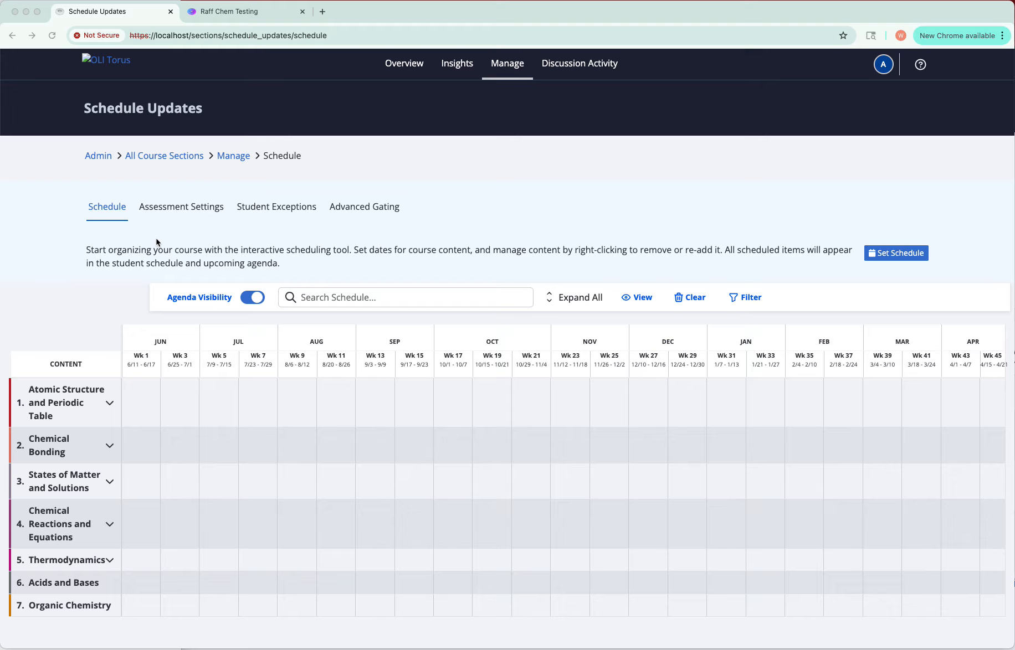
- Look at the course section's Assessment Settings, Student Exceptions and Advanced Gating pages, and return to the Schedule page
{"action": "left_click", "coordinate": [185, 209]}
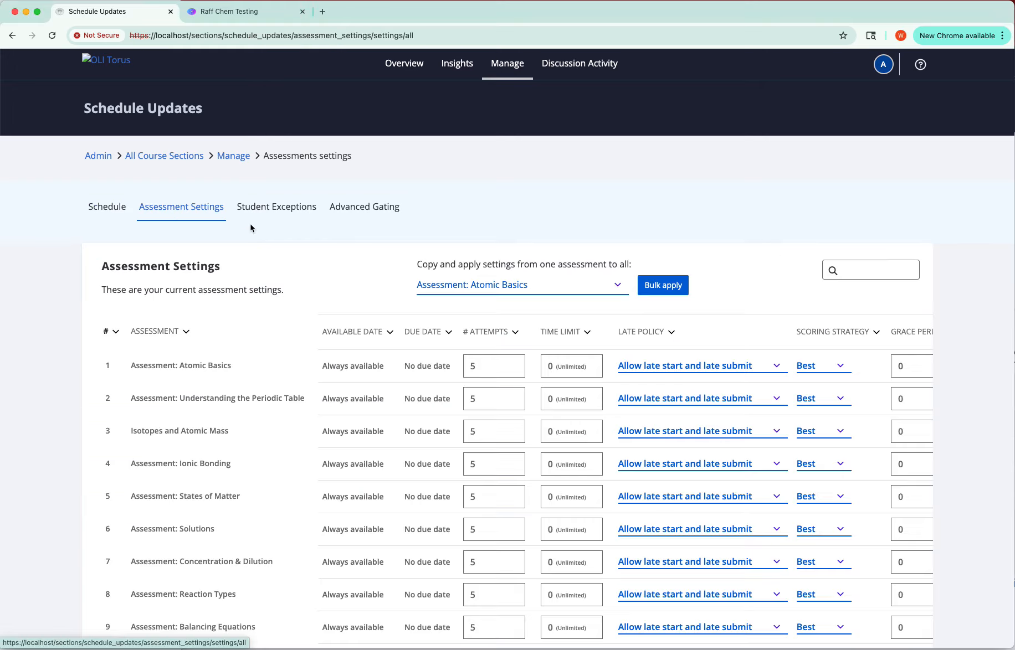
{"action": "left_click", "coordinate": [287, 212]}
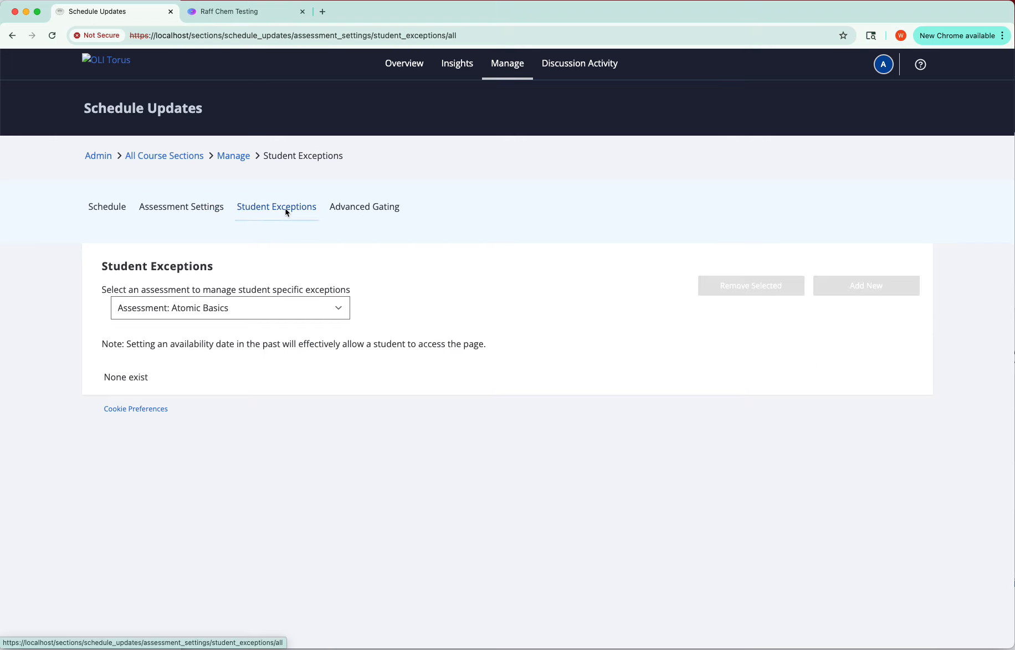
{"action": "left_click", "coordinate": [360, 214]}
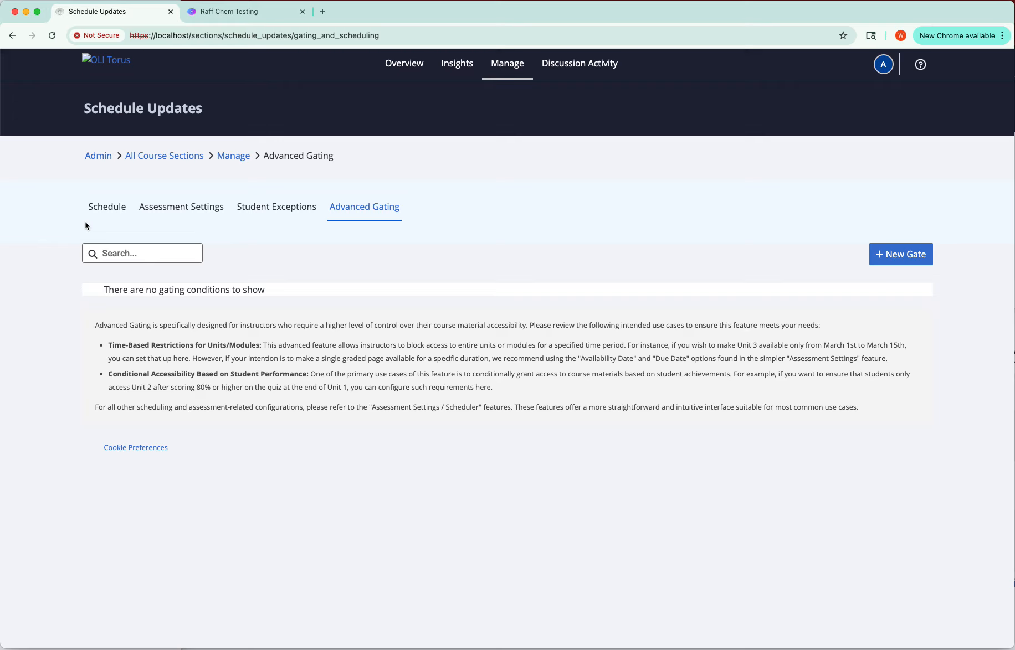
{"action": "left_click", "coordinate": [109, 208]}
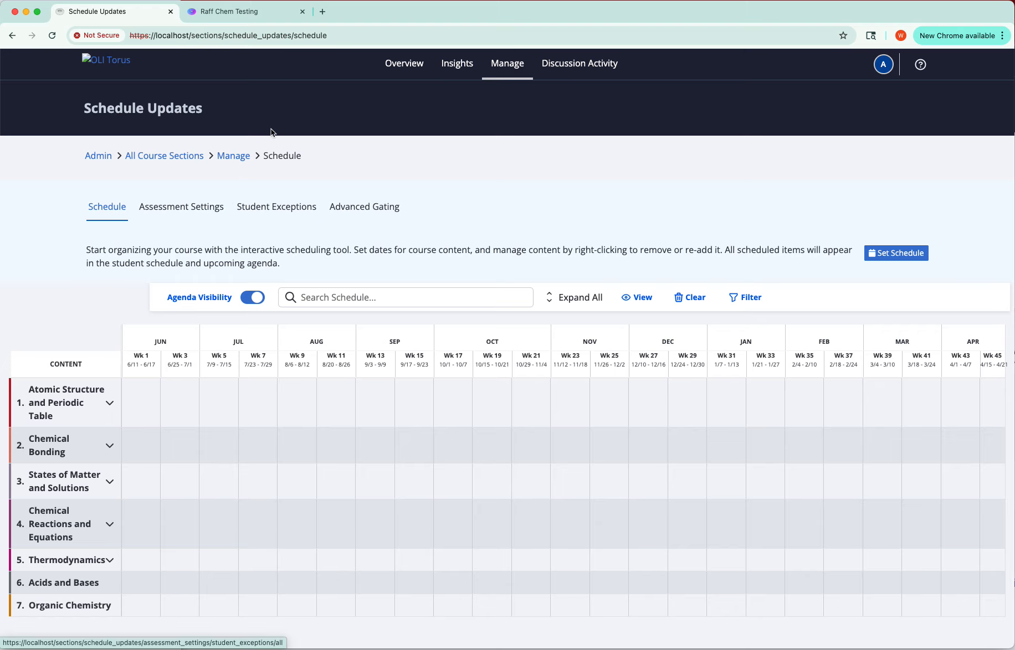
- View the older schedule layout of the Raff Chem Testing section for comparison, and return to the Schedule Updates section
{"action": "left_click", "coordinate": [255, 16]}
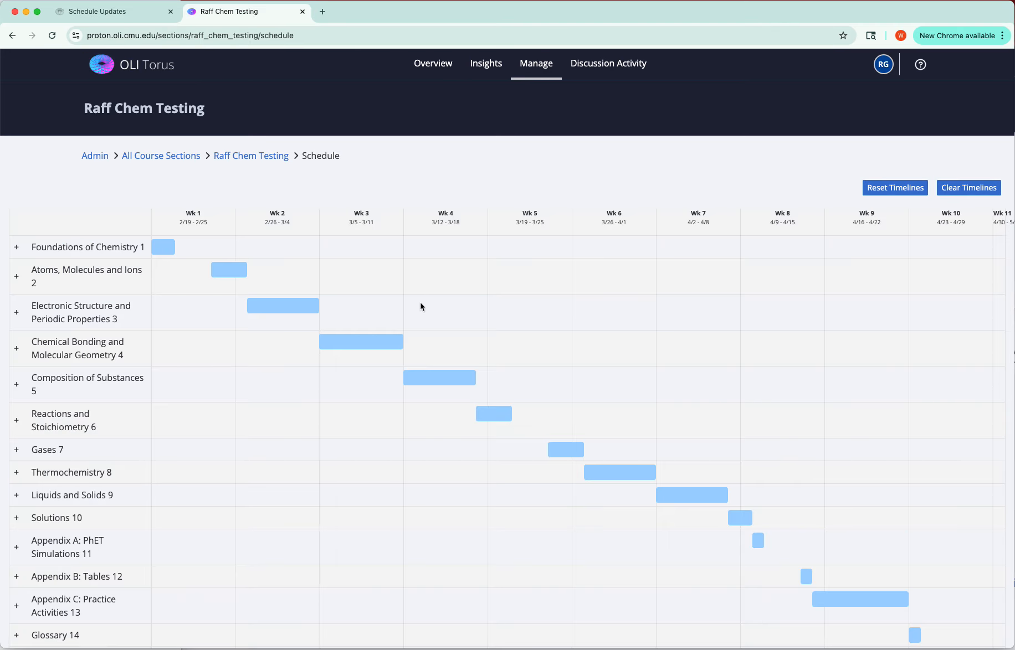
{"action": "left_click", "coordinate": [119, 14]}
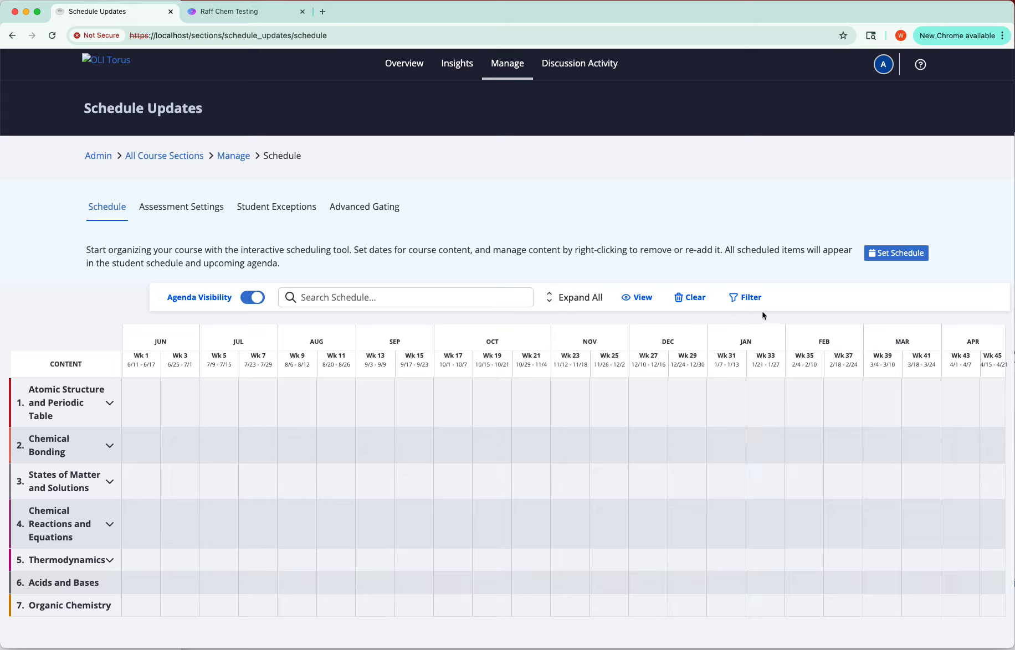
- Set the default course schedule using Monday through Friday as the weekdays, and save the changes
{"action": "left_click", "coordinate": [884, 259]}
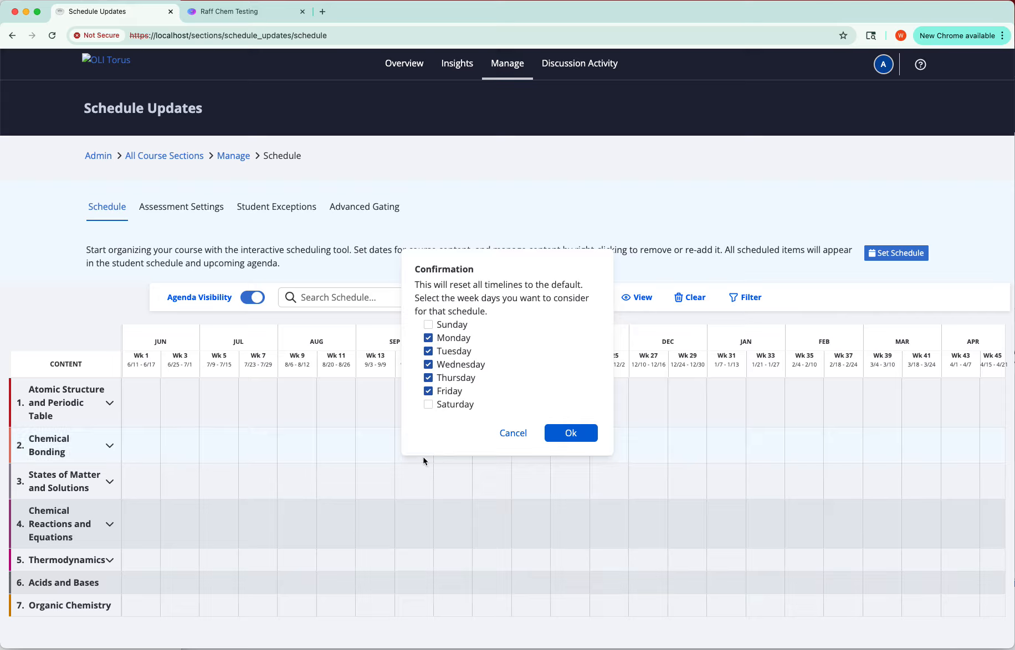
{"action": "left_click", "coordinate": [577, 436]}
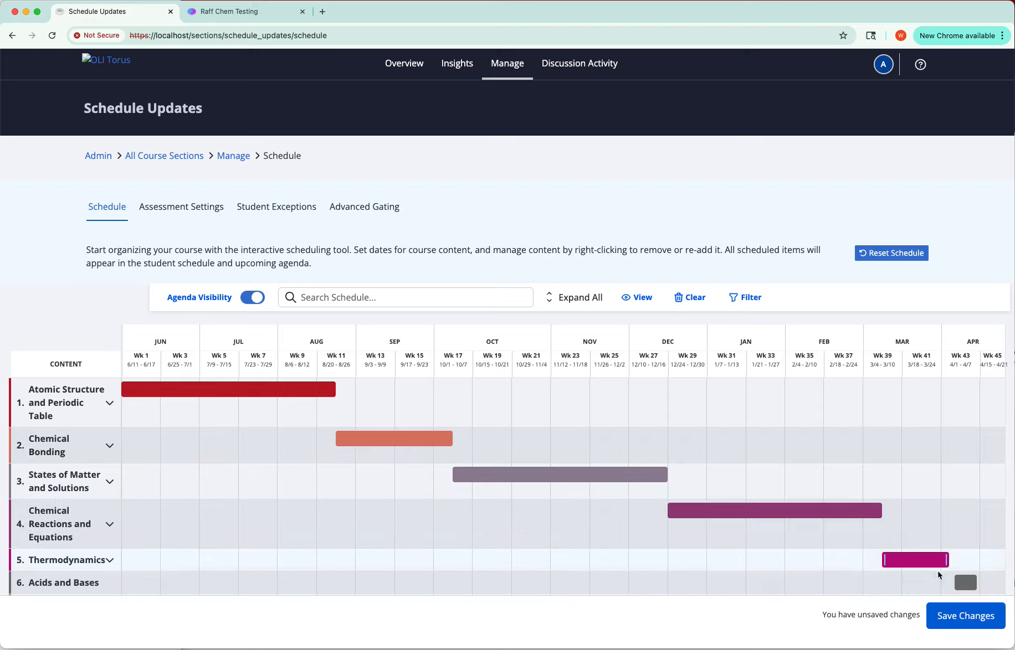
{"action": "left_click", "coordinate": [953, 619]}
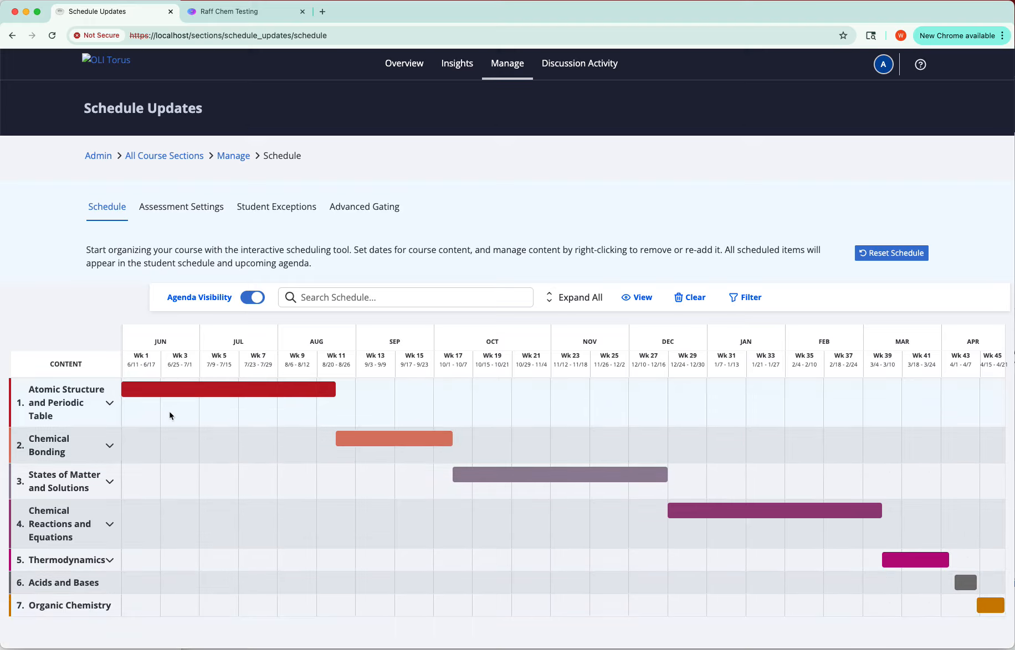
- Expand the Atomic Structure and Periodic Table unit and examine the pages scheduled inside its Introduction to Atoms module
{"action": "left_click", "coordinate": [111, 403]}
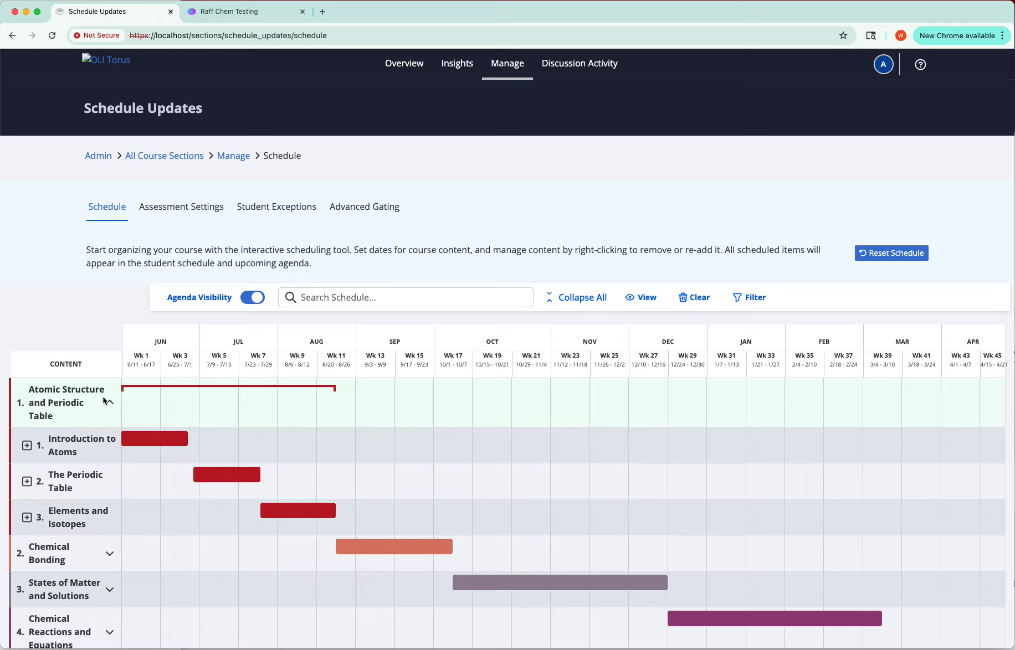
{"action": "left_click", "coordinate": [110, 405]}
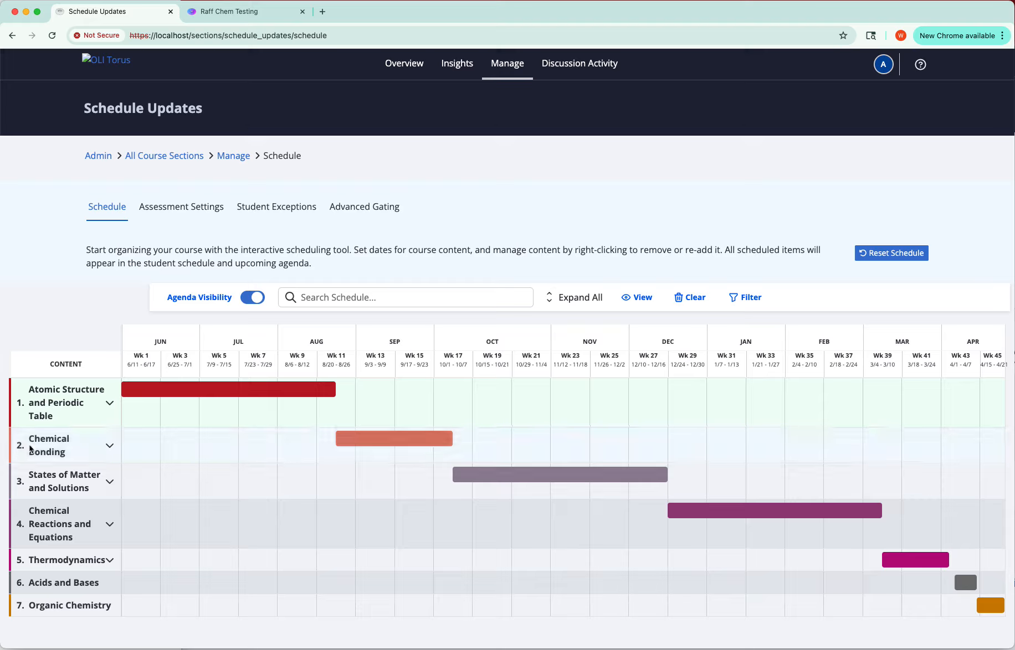
{"action": "left_click", "coordinate": [109, 405]}
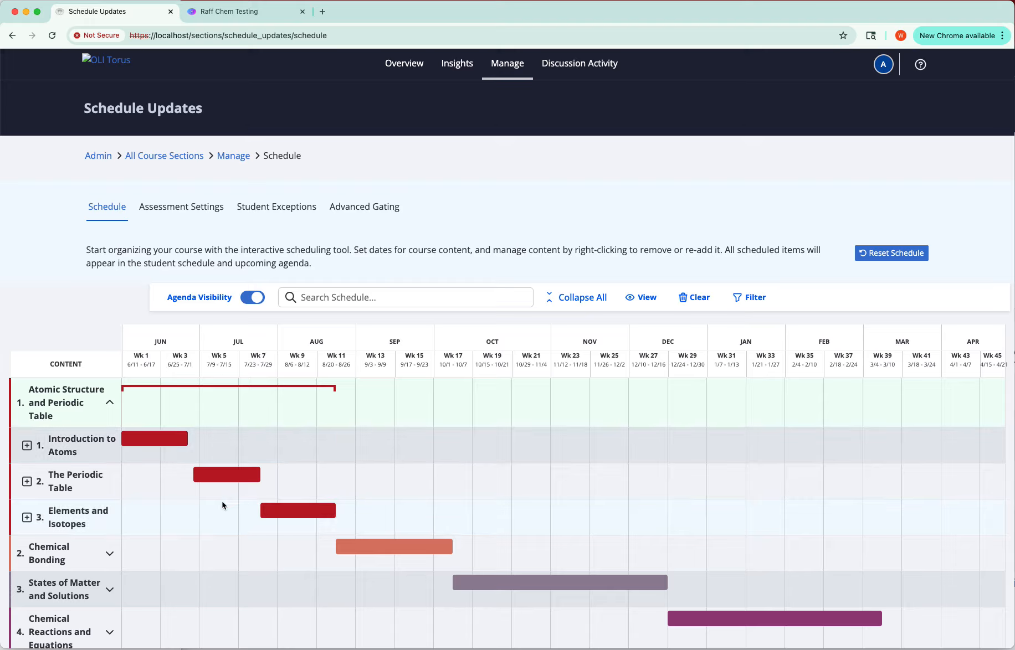
{"action": "left_click", "coordinate": [26, 446]}
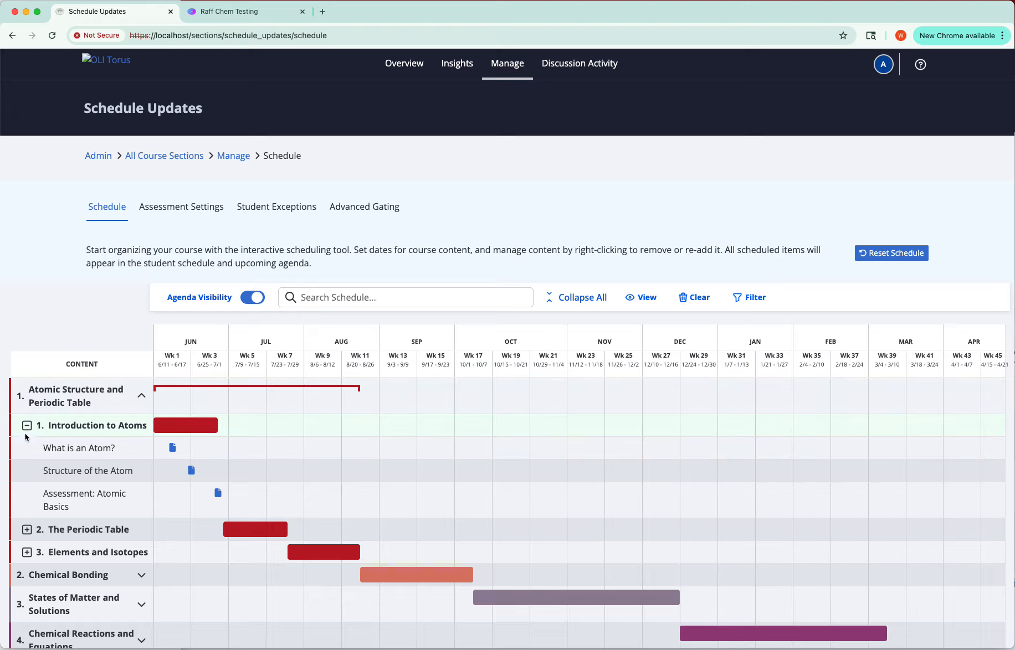
{"action": "left_click", "coordinate": [26, 425]}
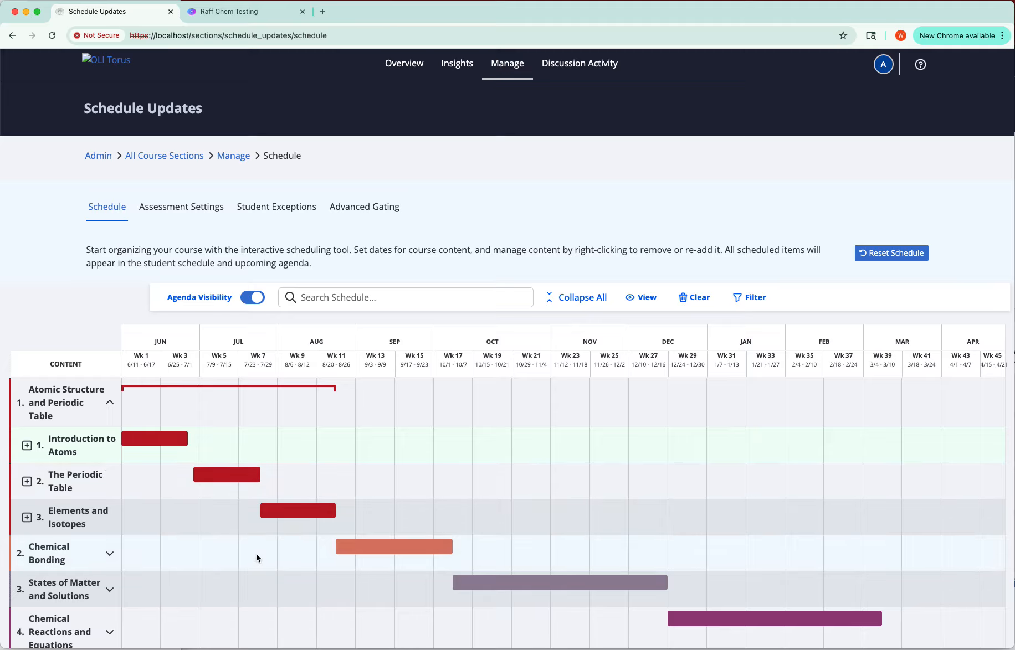
- Look over the timelines of all seven units, collapsing the Atomic Structure and Periodic Table unit
{"action": "scroll", "coordinate": [245, 531], "scroll_direction": "down", "scroll_amount": 5}
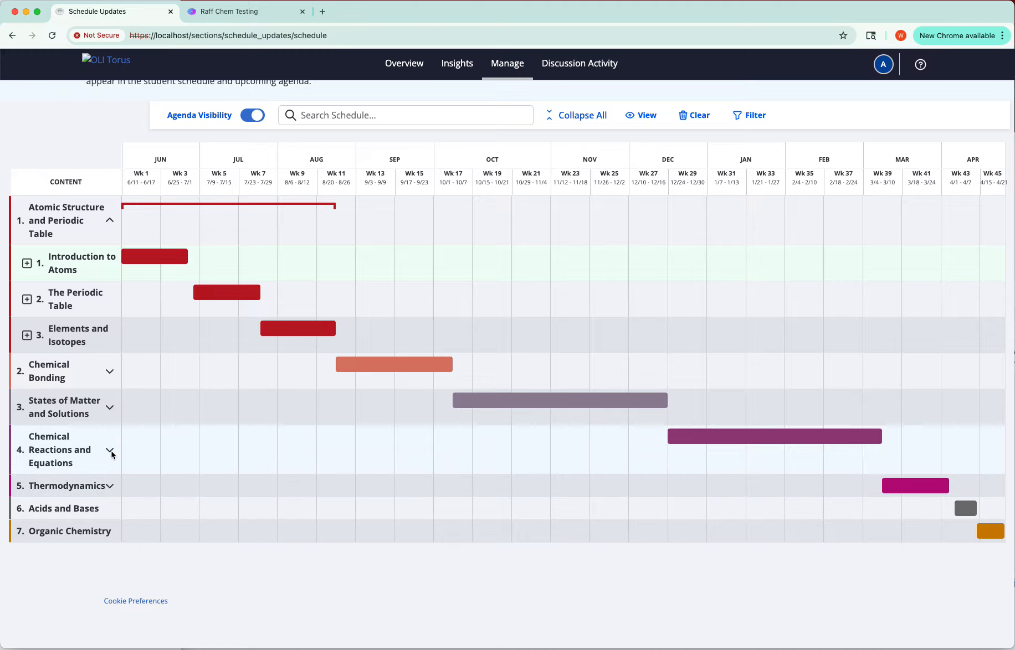
{"action": "scroll", "coordinate": [206, 427], "scroll_direction": "up", "scroll_amount": 5}
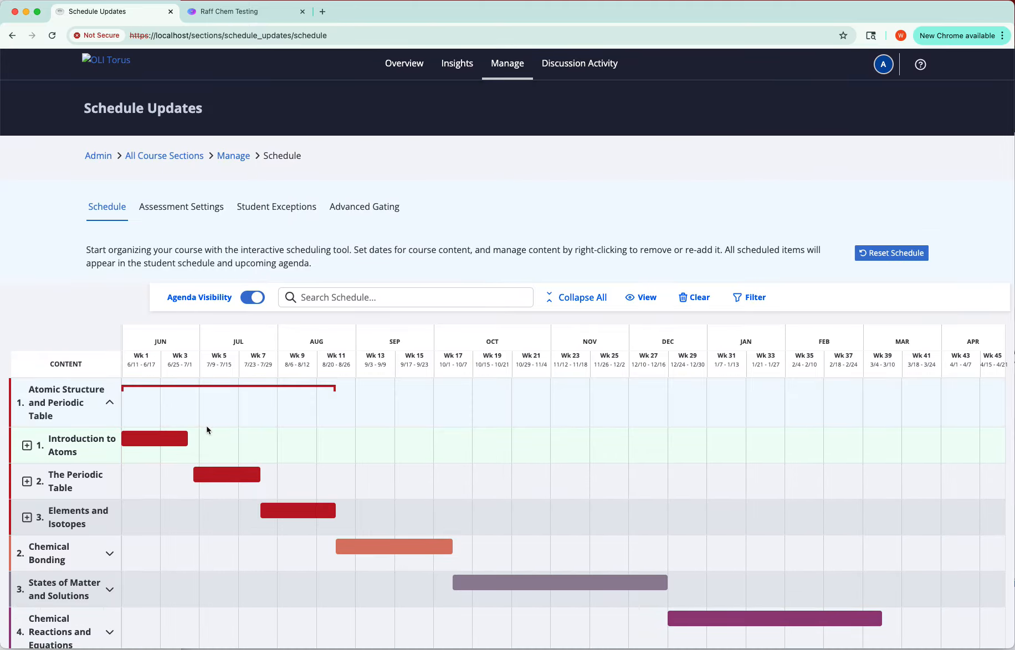
{"action": "left_click", "coordinate": [110, 404]}
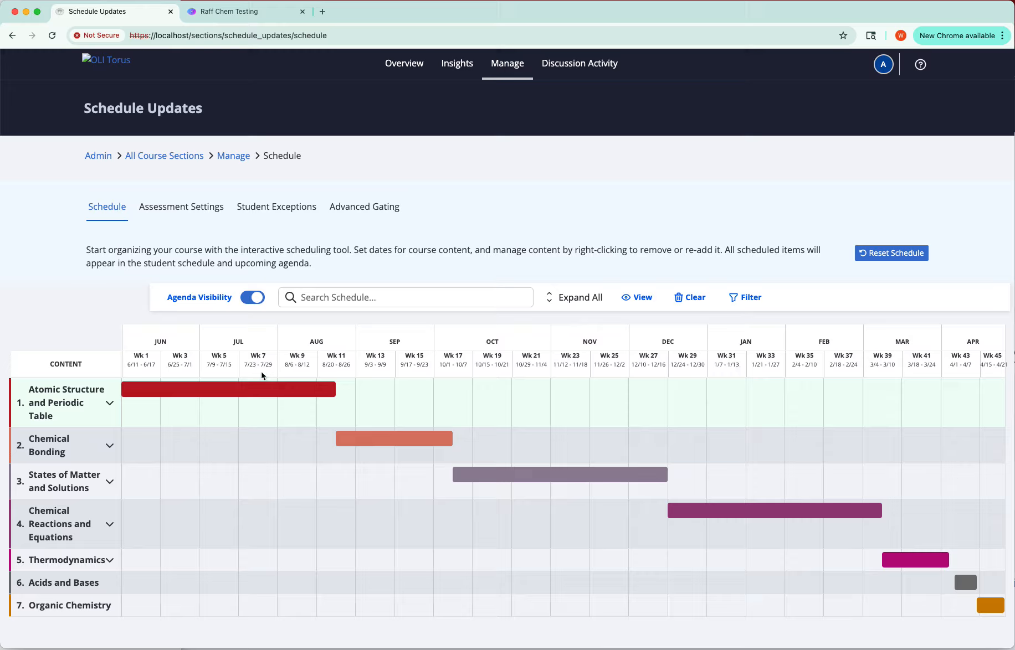
{"action": "scroll", "coordinate": [274, 355], "scroll_direction": "down", "scroll_amount": 1}
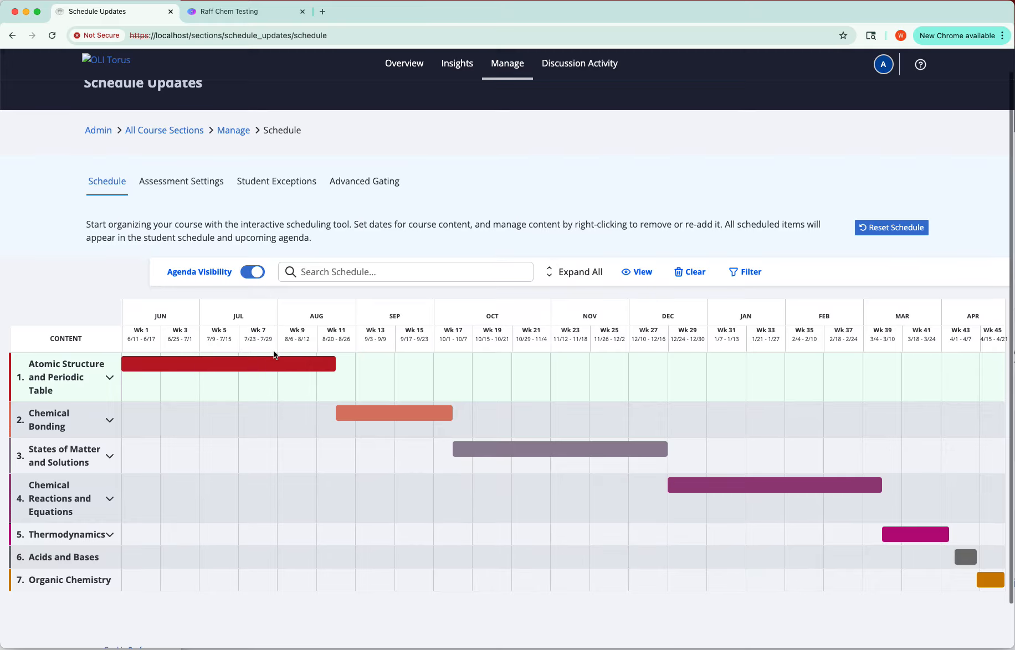
{"action": "scroll", "coordinate": [292, 382], "scroll_direction": "up", "scroll_amount": 1}
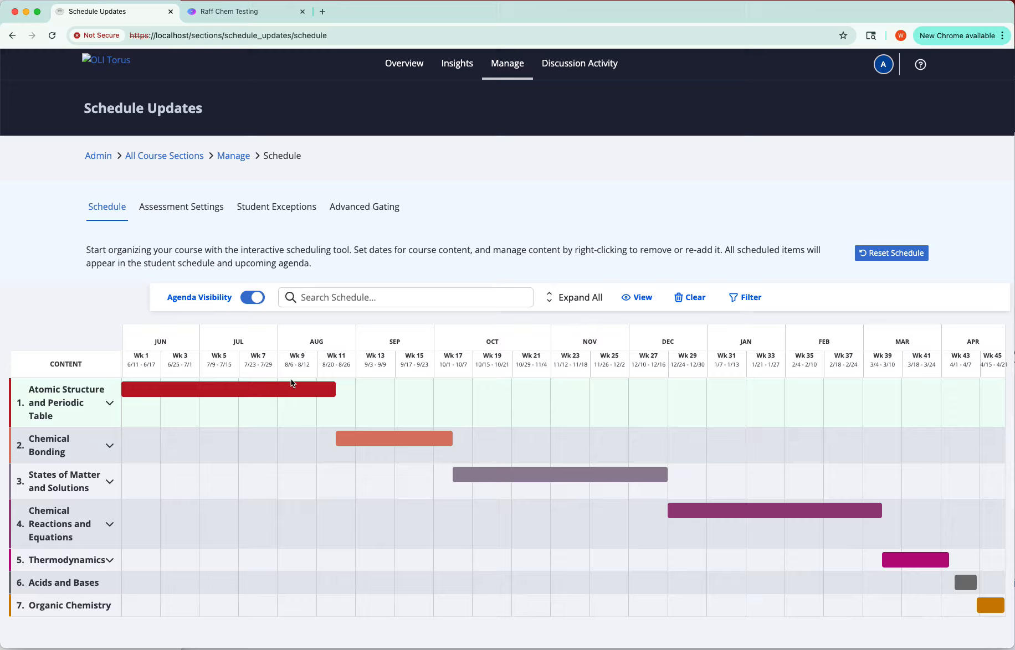
- Expand all schedule content and examine the modules, pages and assessments across the units against the month and week headers
{"action": "left_click", "coordinate": [568, 302]}
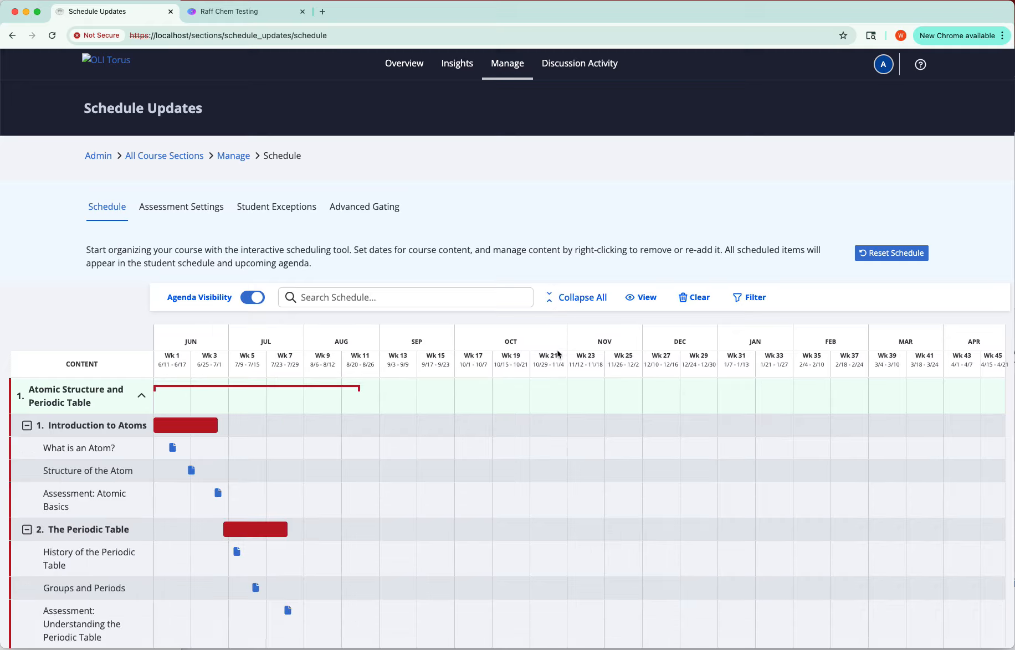
{"action": "scroll", "coordinate": [342, 497], "scroll_direction": "down", "scroll_amount": 5}
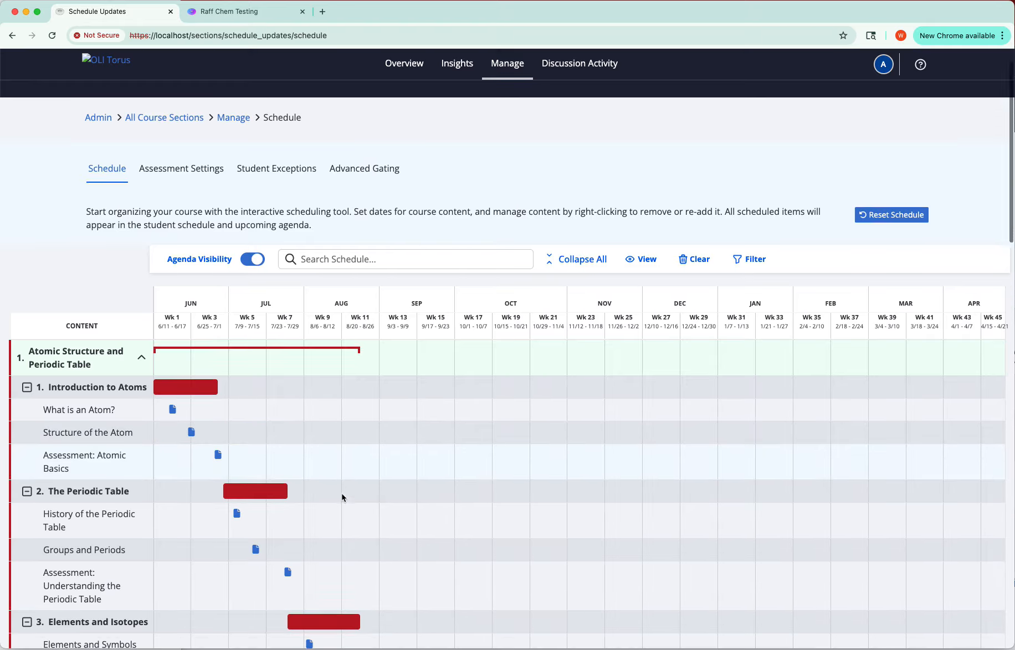
{"action": "scroll", "coordinate": [341, 498], "scroll_direction": "down", "scroll_amount": 5}
{"action": "scroll", "coordinate": [342, 497], "scroll_direction": "down", "scroll_amount": 12}
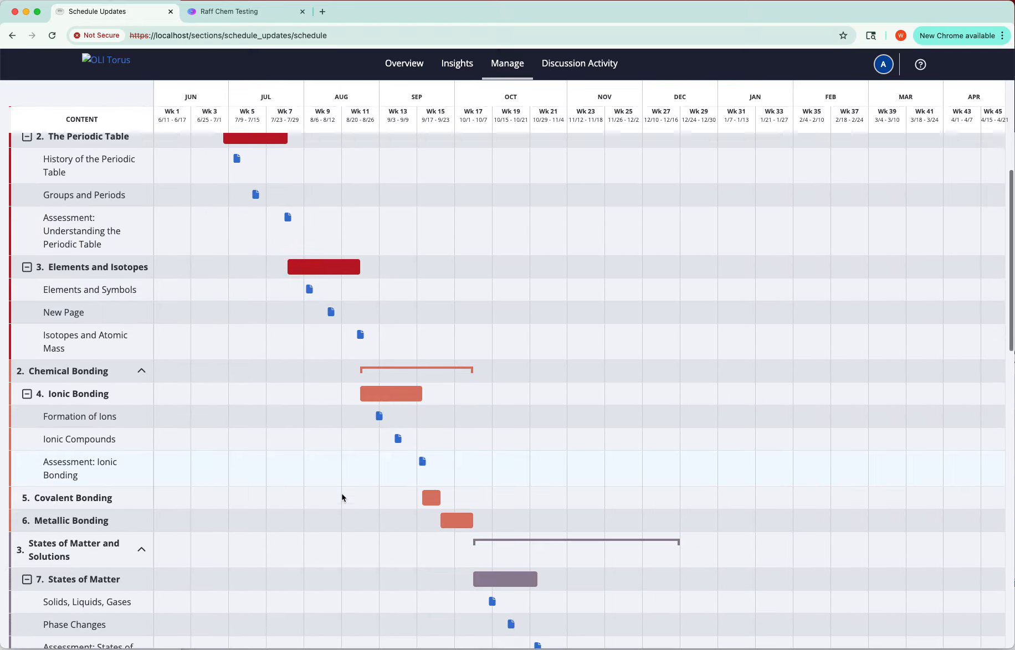
{"action": "scroll", "coordinate": [342, 497], "scroll_direction": "down", "scroll_amount": 12}
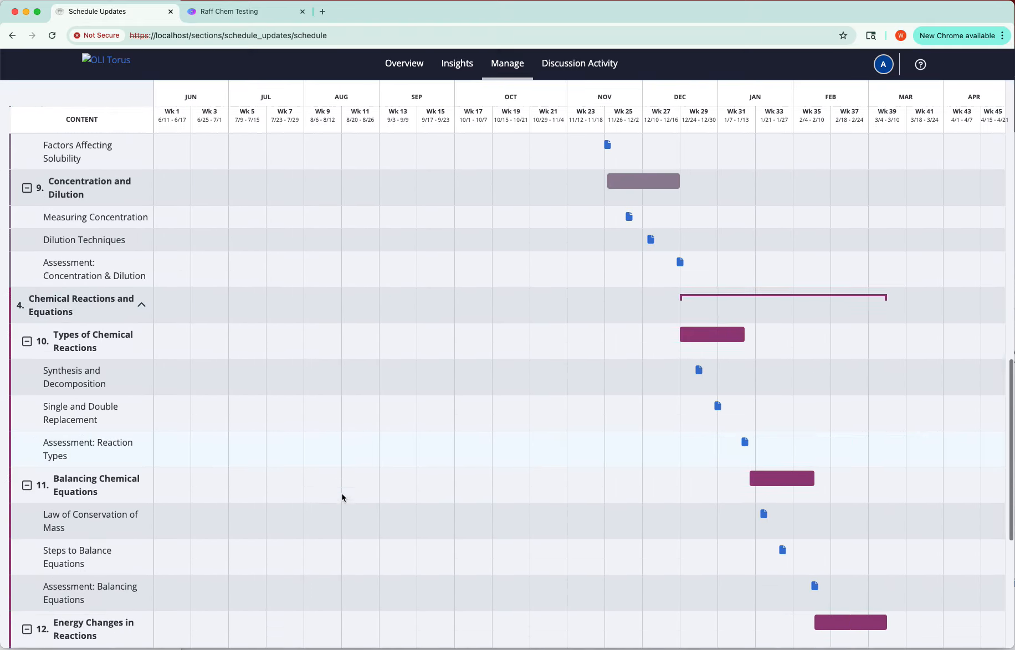
{"action": "scroll", "coordinate": [342, 498], "scroll_direction": "up", "scroll_amount": 20}
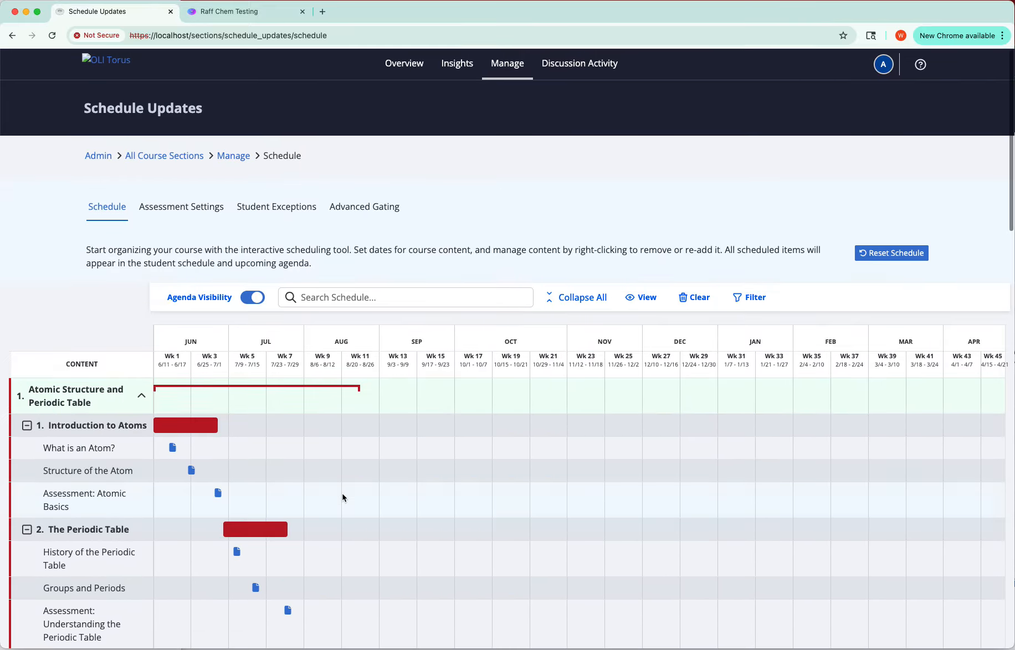
{"action": "scroll", "coordinate": [464, 466], "scroll_direction": "down", "scroll_amount": 10}
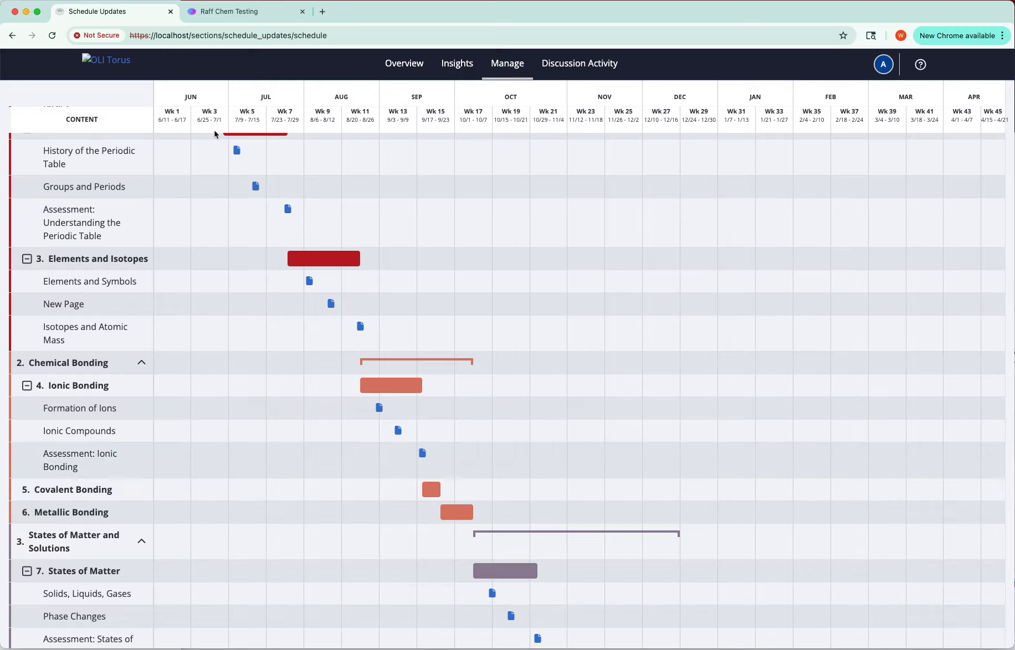
{"action": "scroll", "coordinate": [270, 269], "scroll_direction": "down", "scroll_amount": 3}
{"action": "scroll", "coordinate": [271, 269], "scroll_direction": "down", "scroll_amount": 10}
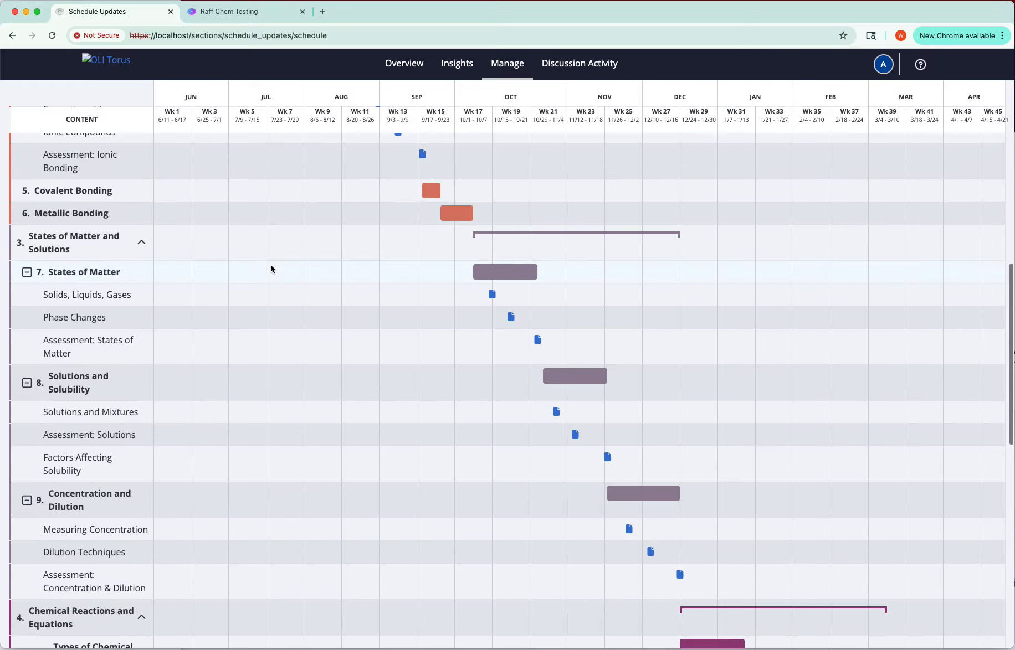
{"action": "scroll", "coordinate": [271, 269], "scroll_direction": "up", "scroll_amount": 9}
{"action": "scroll", "coordinate": [270, 264], "scroll_direction": "up", "scroll_amount": 12}
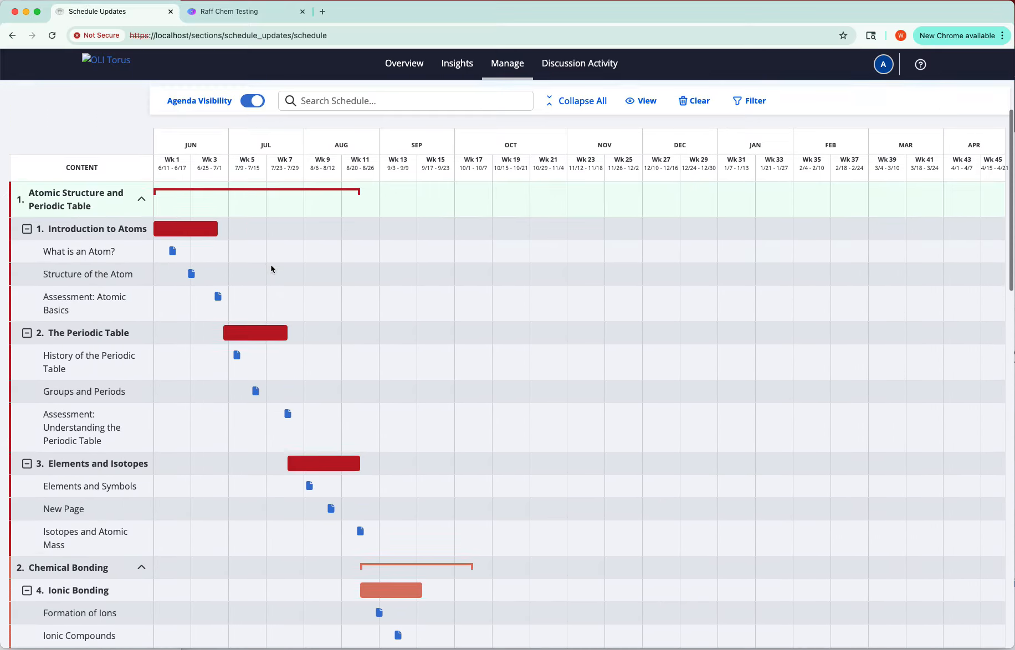
{"action": "scroll", "coordinate": [270, 264], "scroll_direction": "down", "scroll_amount": 5}
{"action": "scroll", "coordinate": [271, 265], "scroll_direction": "up", "scroll_amount": 5}
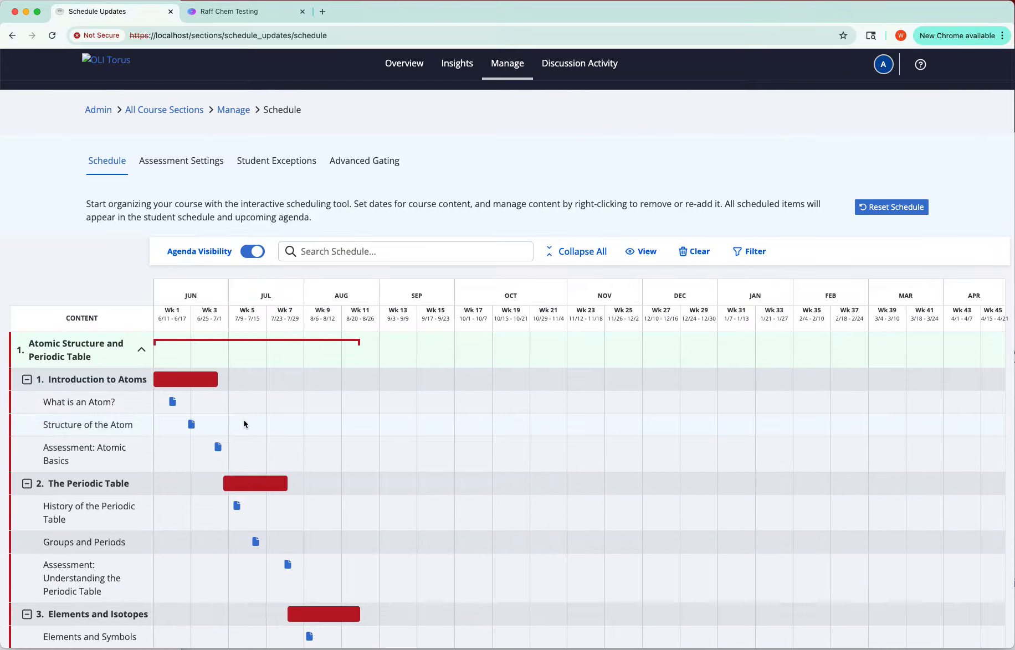
{"action": "scroll", "coordinate": [346, 454], "scroll_direction": "down", "scroll_amount": 2}
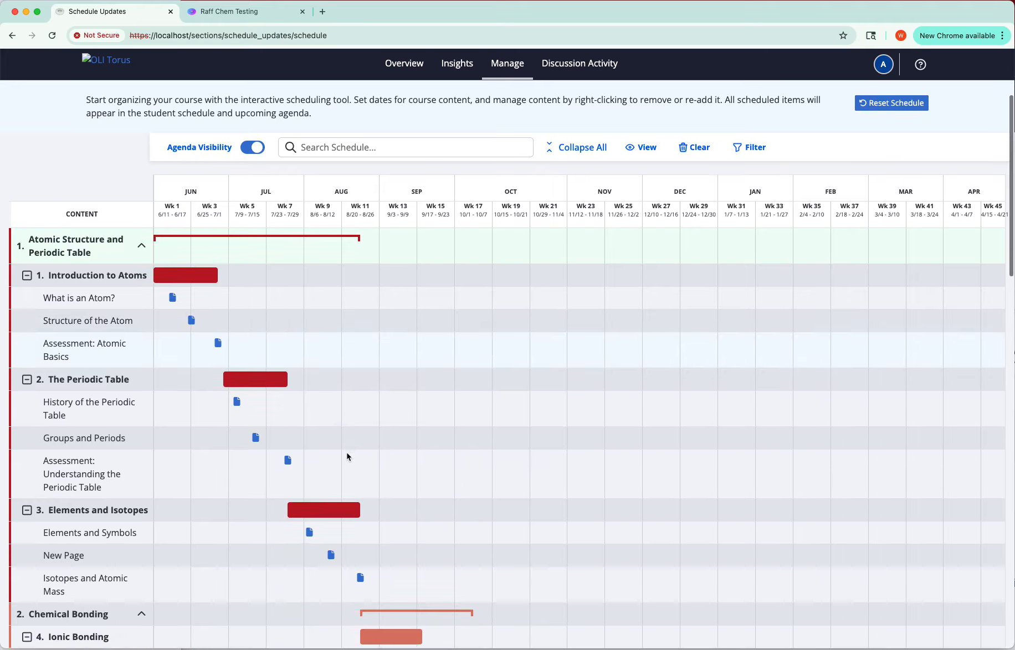
{"action": "scroll", "coordinate": [346, 453], "scroll_direction": "down", "scroll_amount": 3}
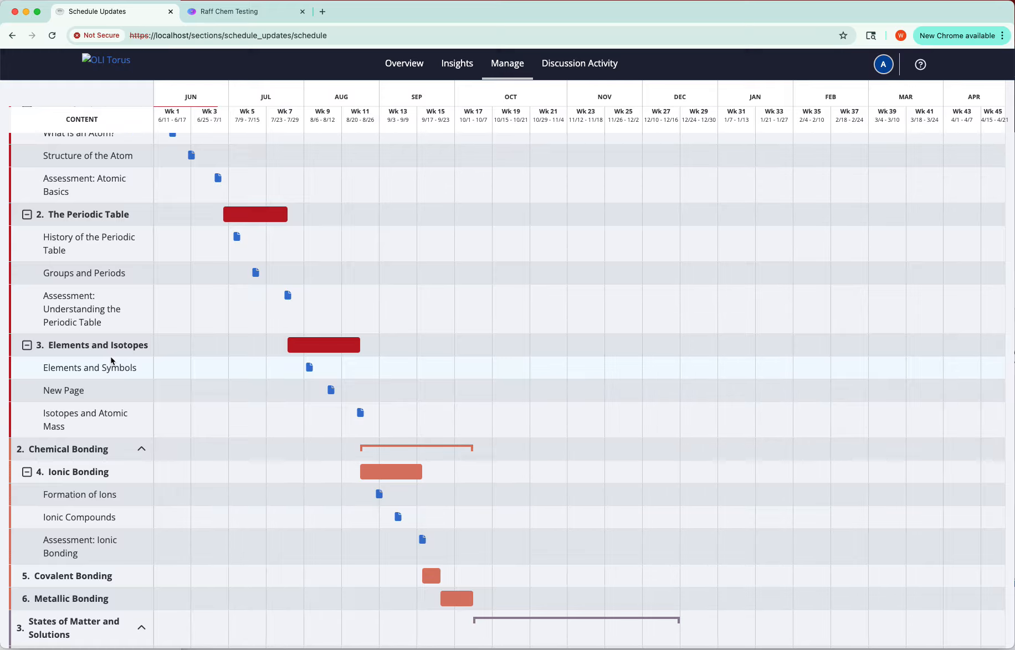
{"action": "scroll", "coordinate": [111, 361], "scroll_direction": "down", "scroll_amount": 4}
{"action": "scroll", "coordinate": [110, 360], "scroll_direction": "up", "scroll_amount": 5}
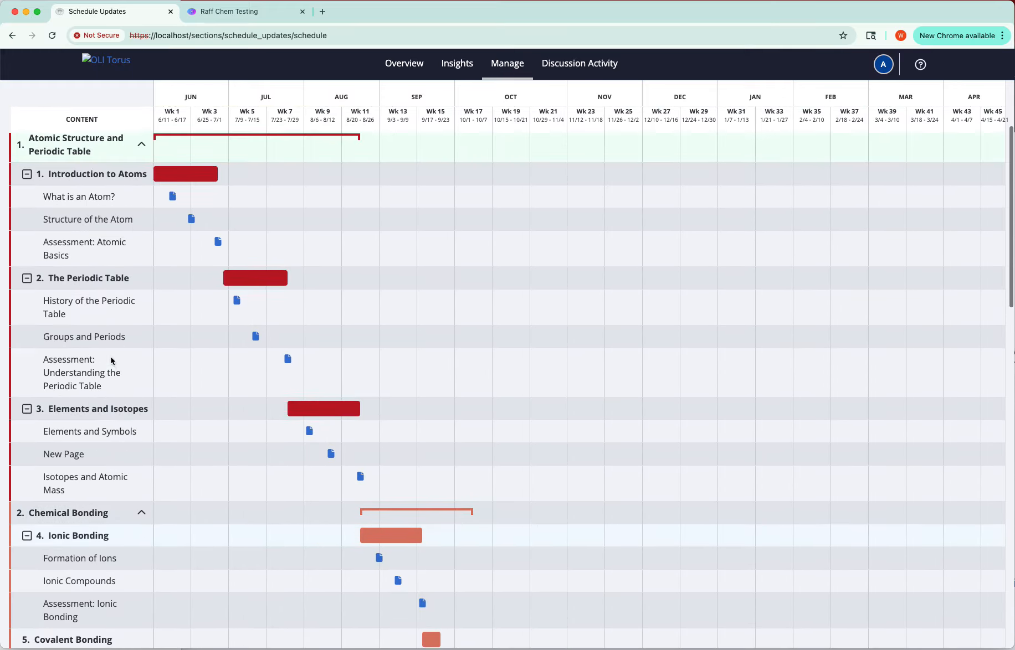
{"action": "scroll", "coordinate": [111, 361], "scroll_direction": "up", "scroll_amount": 4}
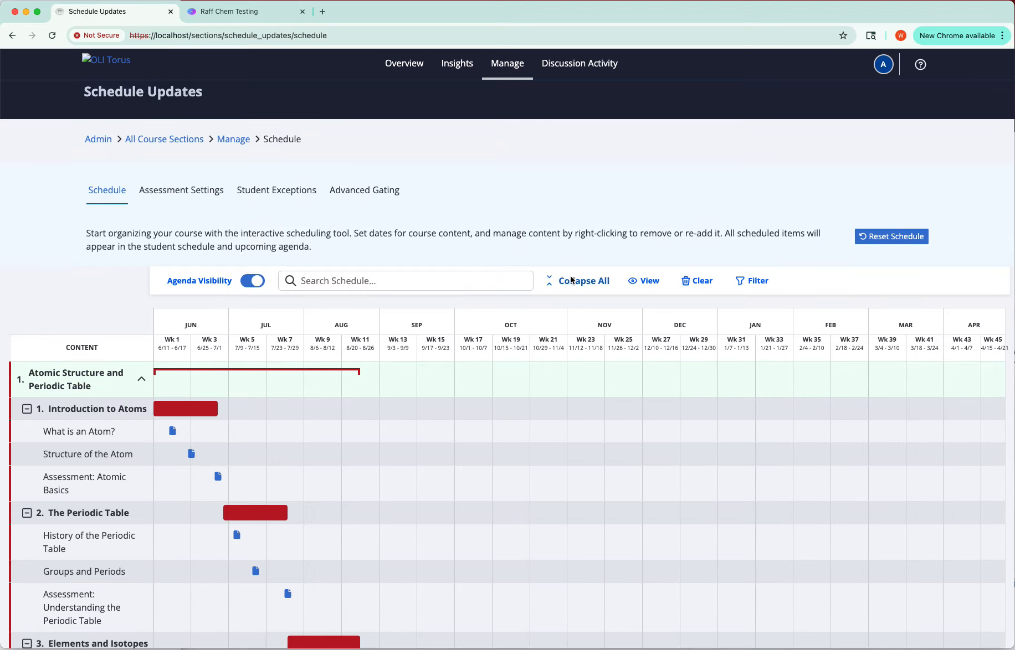
- Collapse all schedule content and expand only the Atomic Structure and Periodic Table unit with its Introduction to Atoms module
{"action": "left_click", "coordinate": [573, 281]}
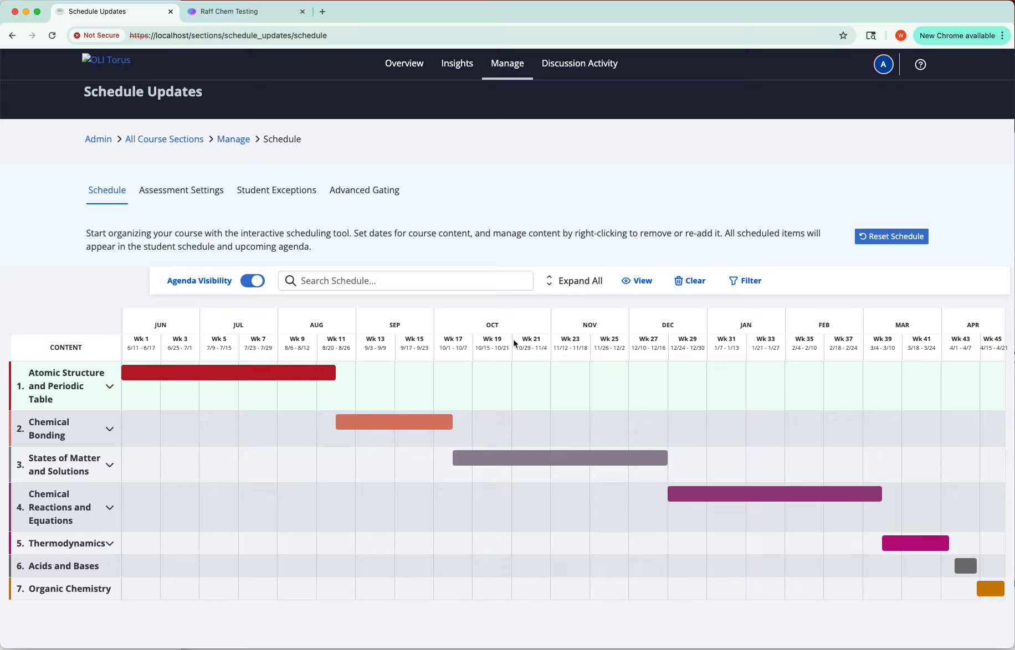
{"action": "left_click", "coordinate": [110, 388]}
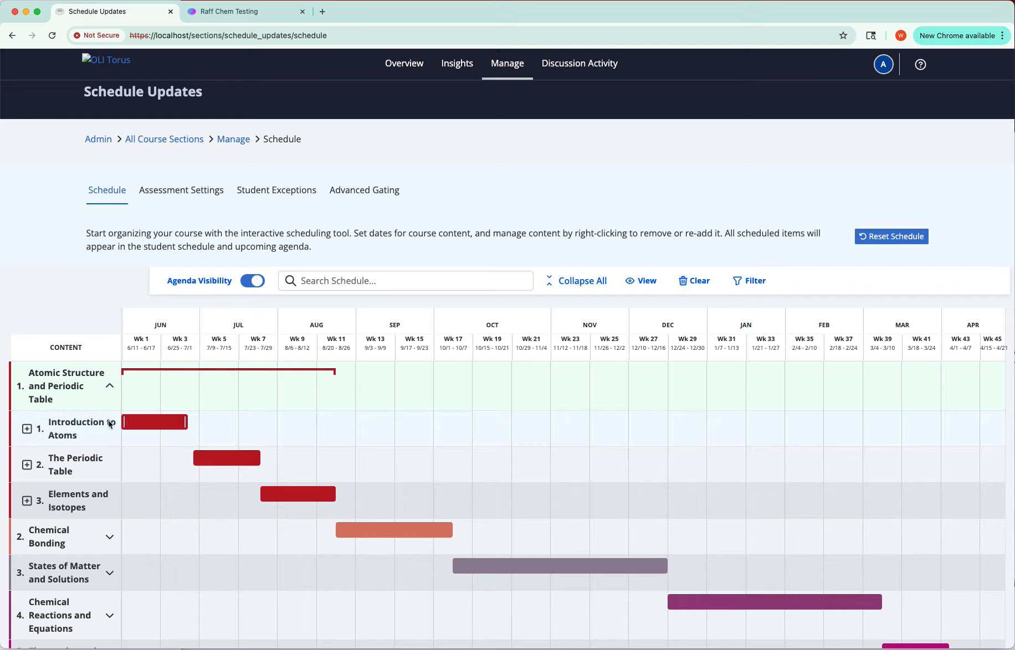
{"action": "left_click", "coordinate": [26, 430]}
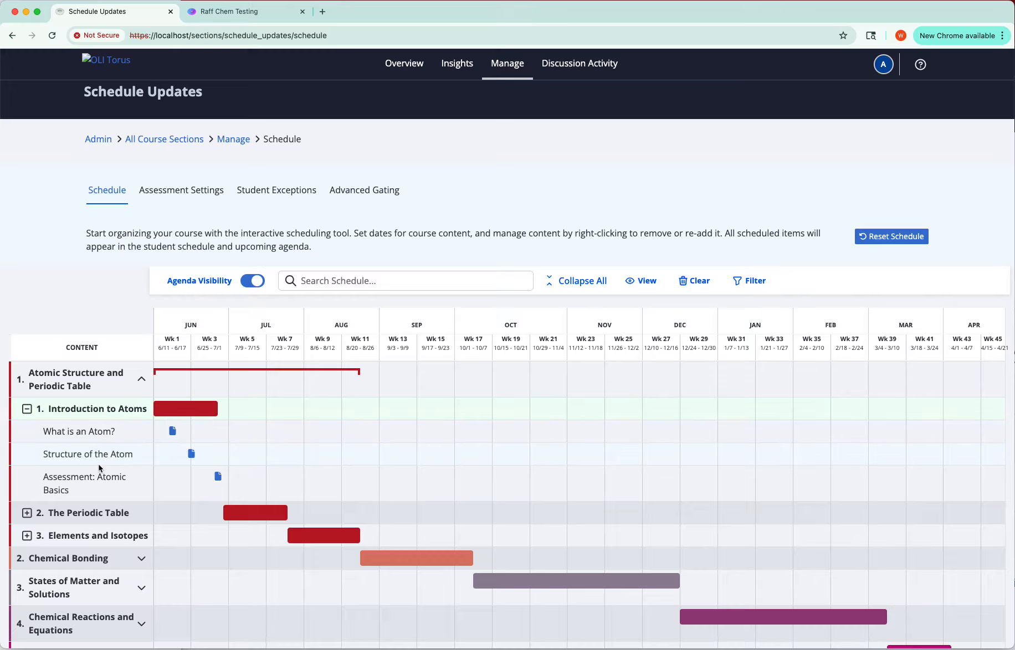
- Search the schedule for "what is"
{"action": "left_click", "coordinate": [333, 283]}
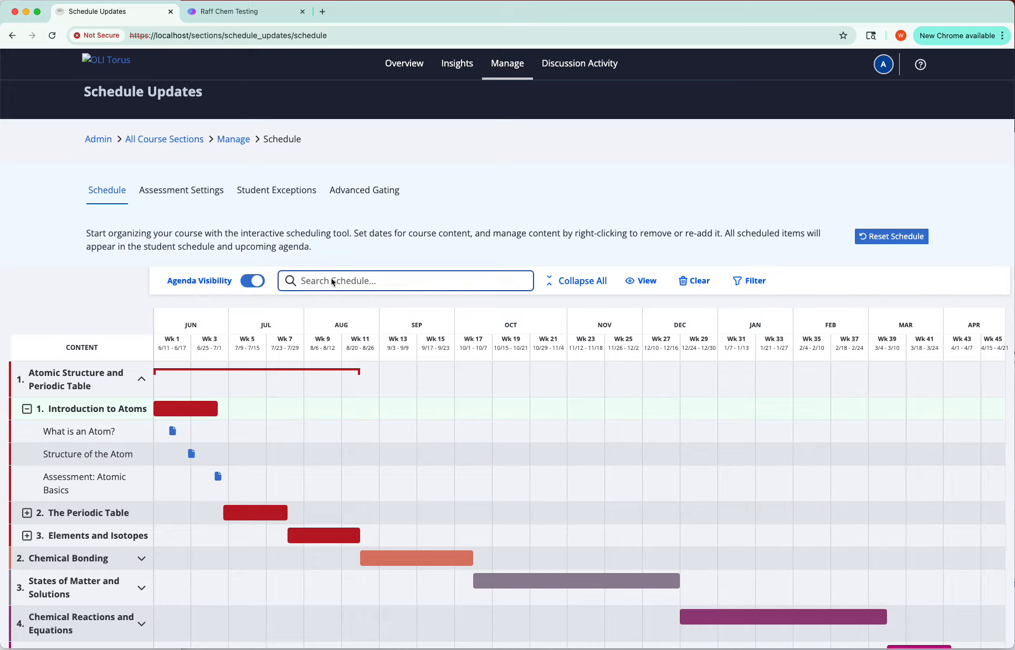
{"action": "type", "text": "wha"}
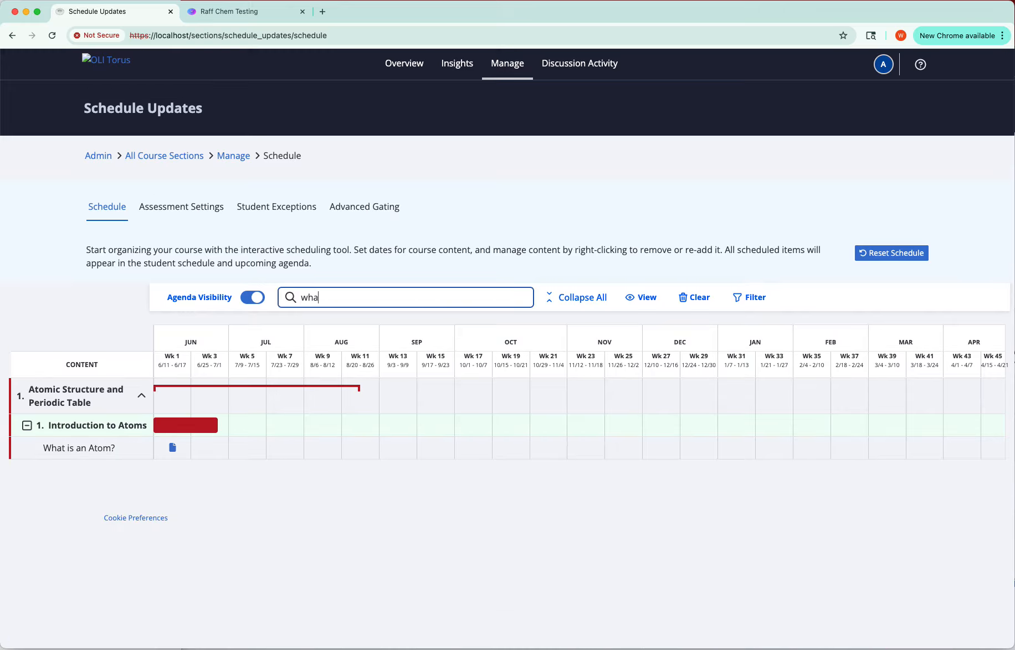
{"action": "type", "text": "t is"}
- Shorten the schedule search to "w", look over the matching units, modules and pages, and clear the search
{"action": "key", "text": "BackSpace"}
{"action": "key", "text": "BackSpace"}
{"action": "key", "text": "BackSpace"}
{"action": "key", "text": "BackSpace"}
{"action": "key", "text": "BackSpace"}
{"action": "key", "text": "BackSpace"}
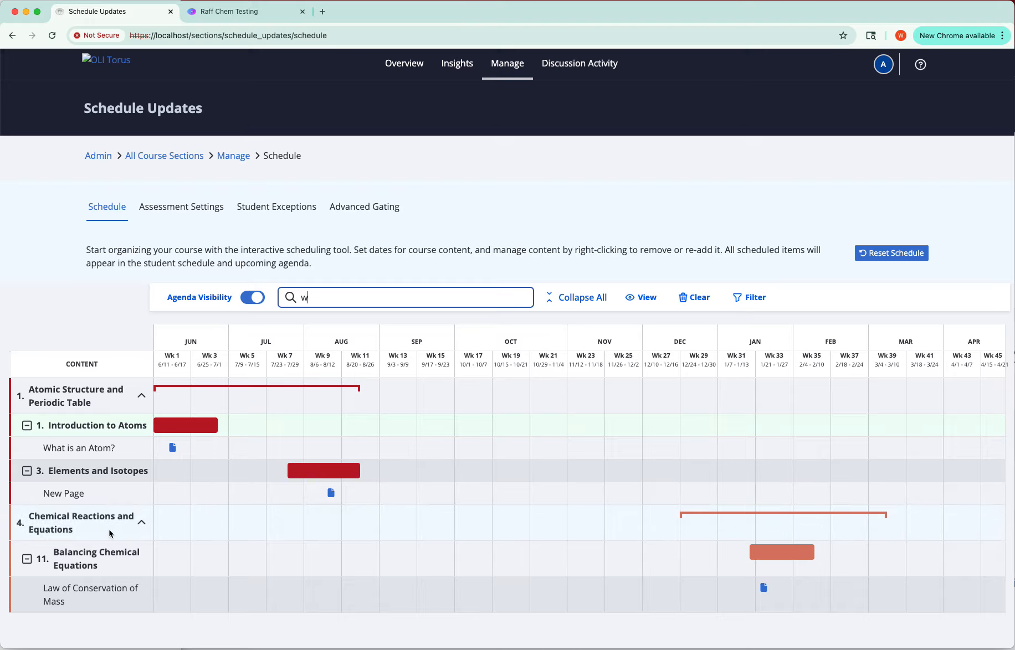
{"action": "scroll", "coordinate": [109, 529], "scroll_direction": "down", "scroll_amount": 3}
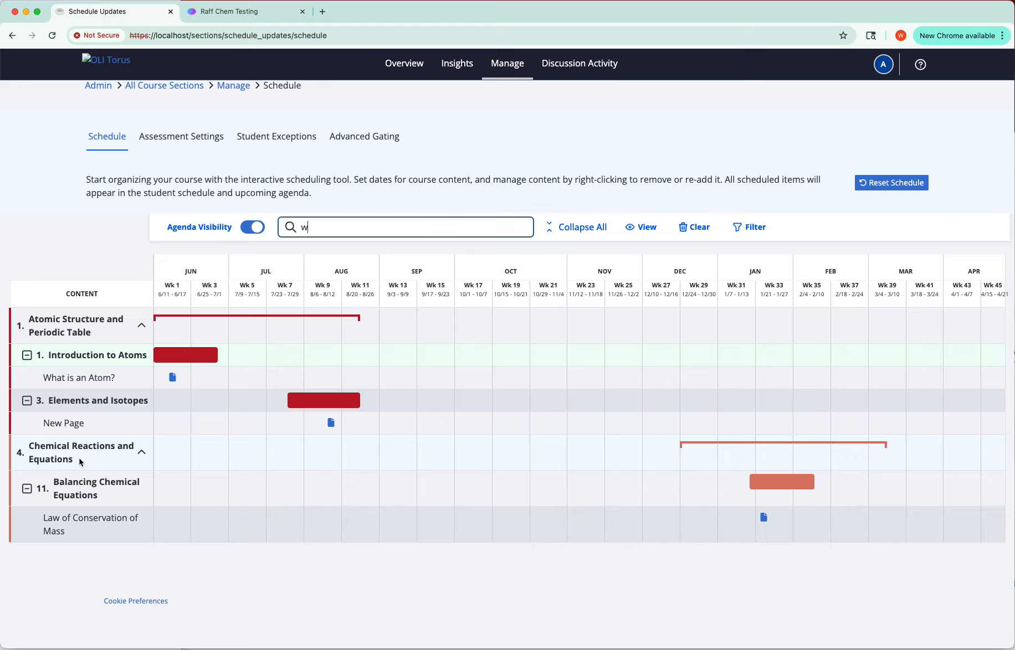
{"action": "key", "text": "BackSpace"}
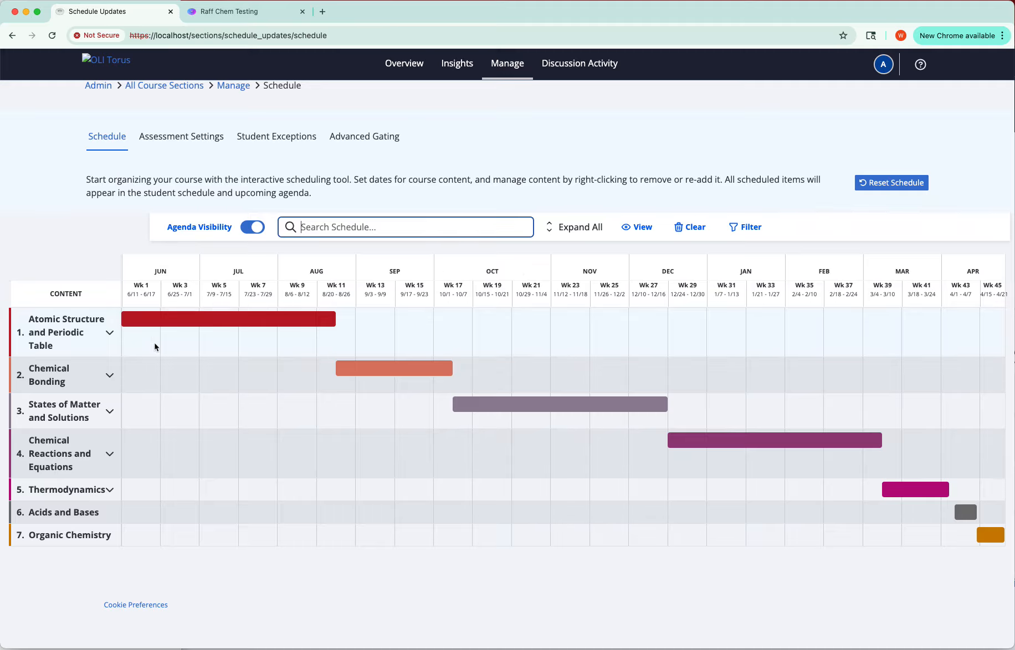
- Remove the Chemical Bonding unit from the schedule and save the changes
{"action": "left_click", "coordinate": [110, 333]}
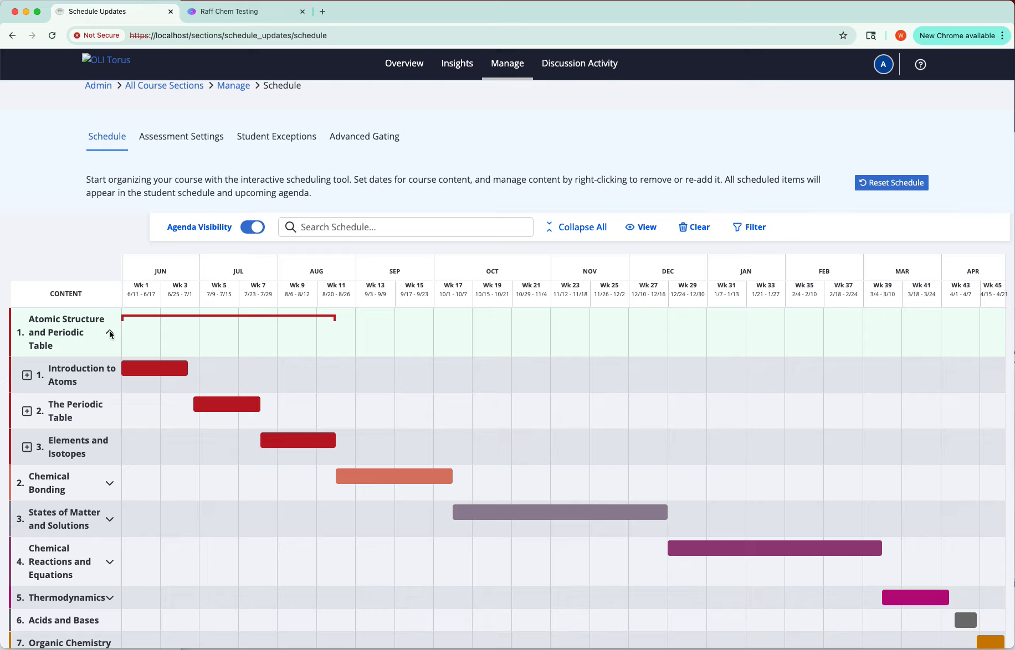
{"action": "left_click", "coordinate": [110, 333]}
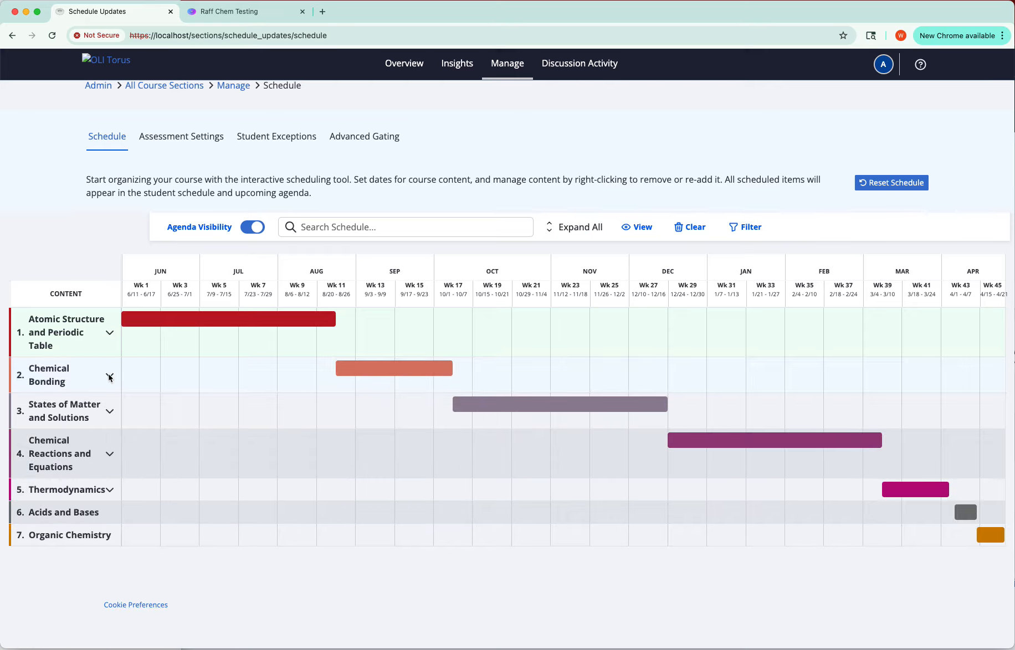
{"action": "right_click", "coordinate": [369, 375]}
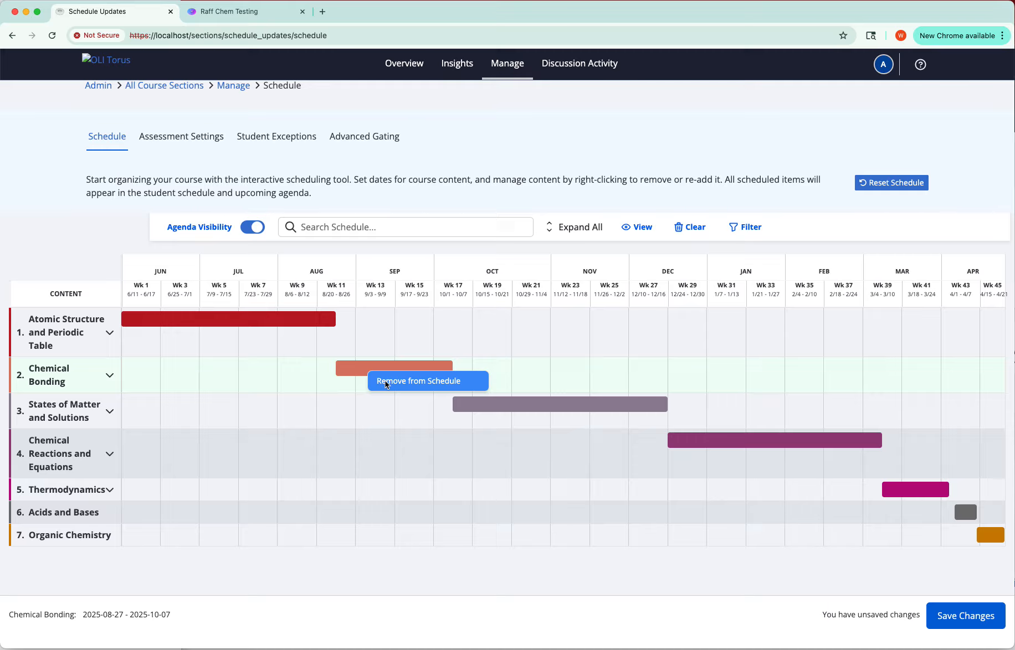
{"action": "left_click", "coordinate": [386, 382]}
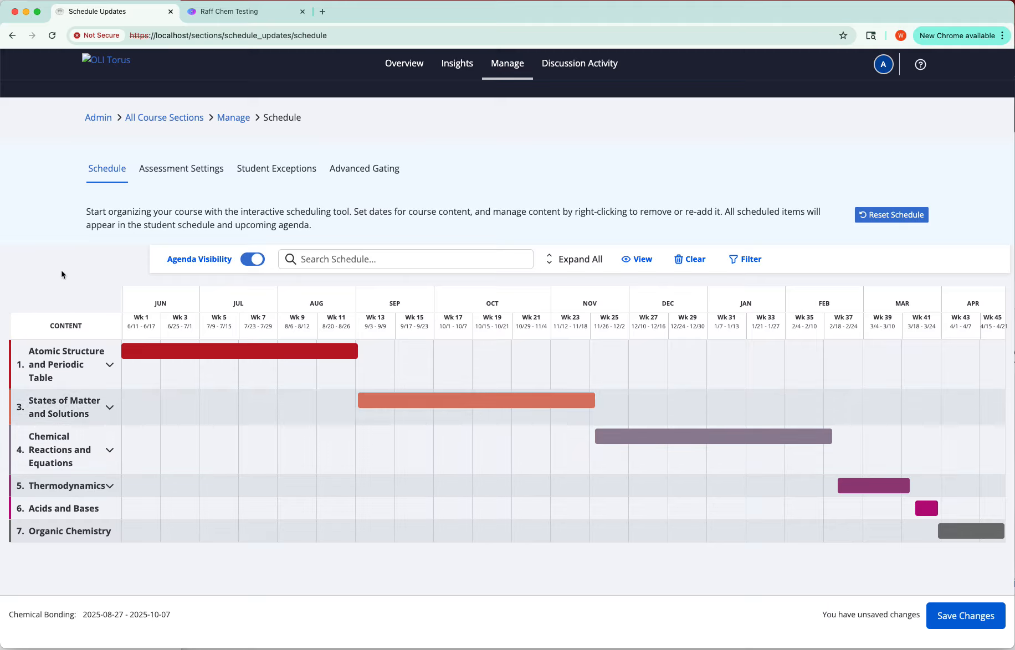
{"action": "left_click", "coordinate": [974, 624]}
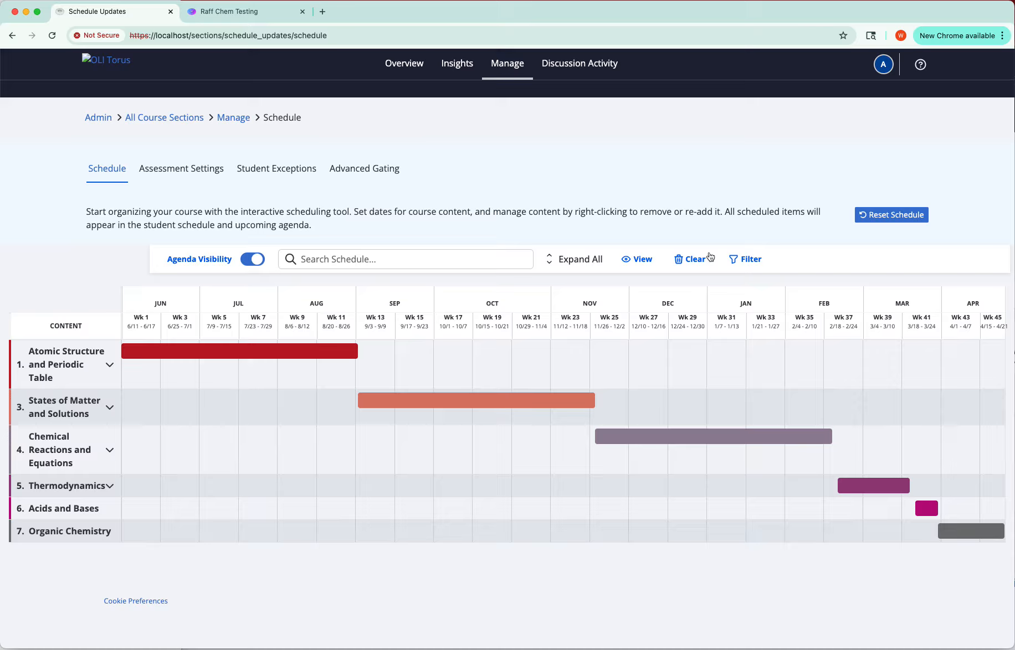
- Show removed items in the schedule and expand the Chemical Bonding unit with its Ionic Bonding module
{"action": "left_click", "coordinate": [746, 262]}
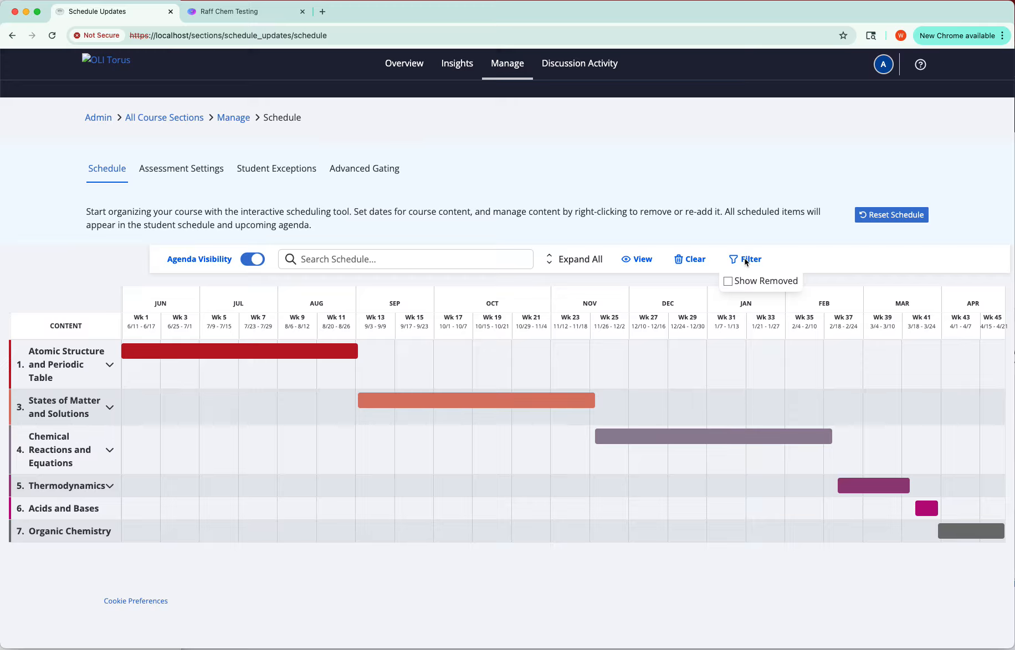
{"action": "left_click", "coordinate": [728, 281]}
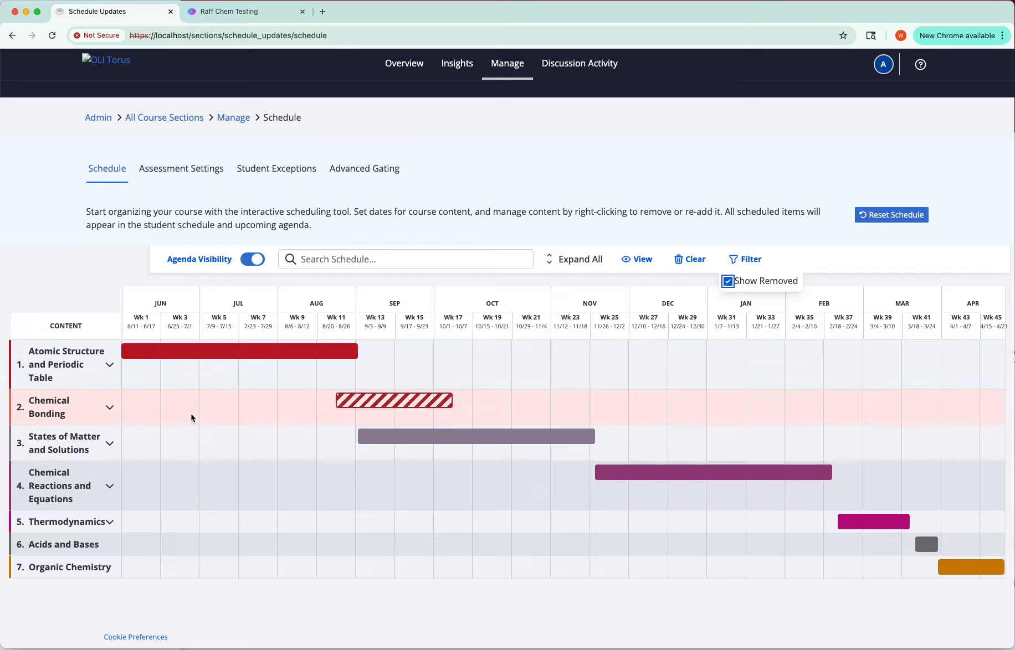
{"action": "left_click", "coordinate": [109, 408]}
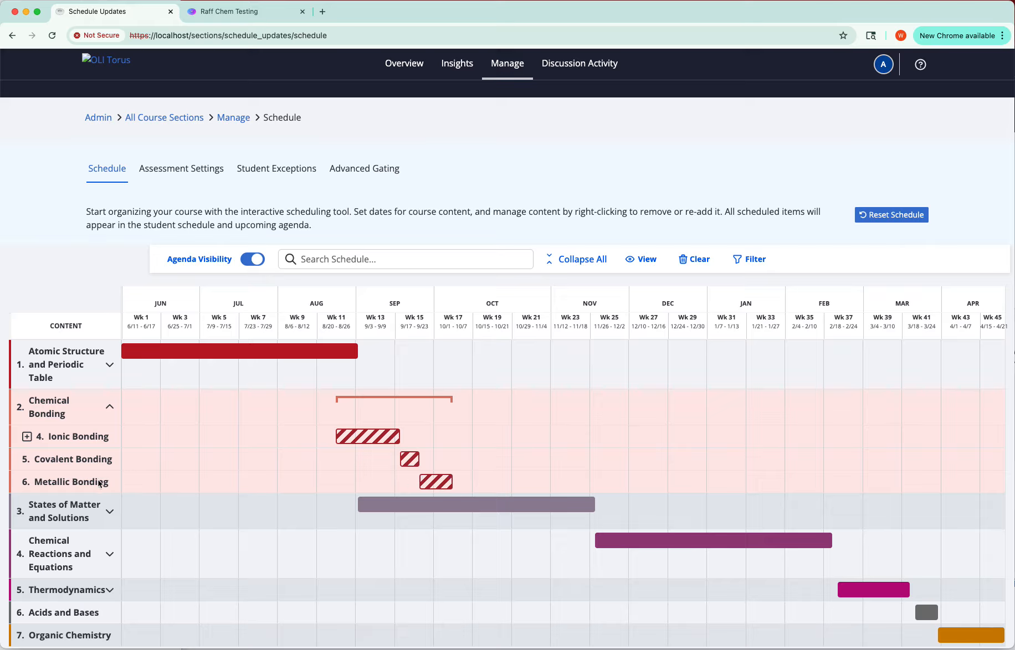
{"action": "left_click", "coordinate": [27, 438]}
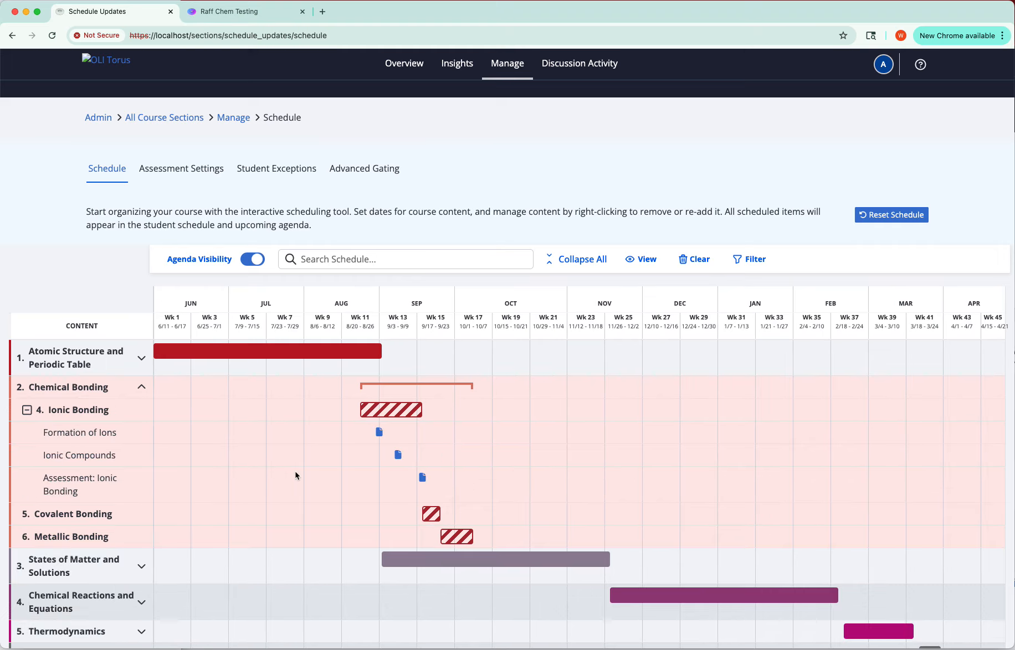
- Re-add the Assessment: Ionic Bonding page to the schedule and save the changes
{"action": "right_click", "coordinate": [423, 481]}
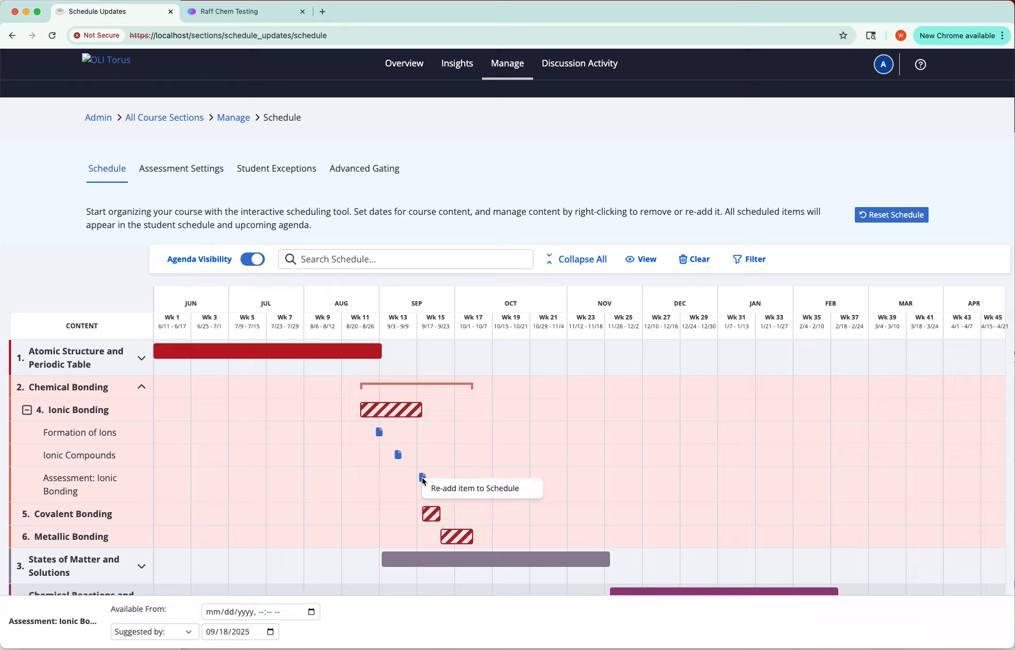
{"action": "left_click", "coordinate": [443, 487]}
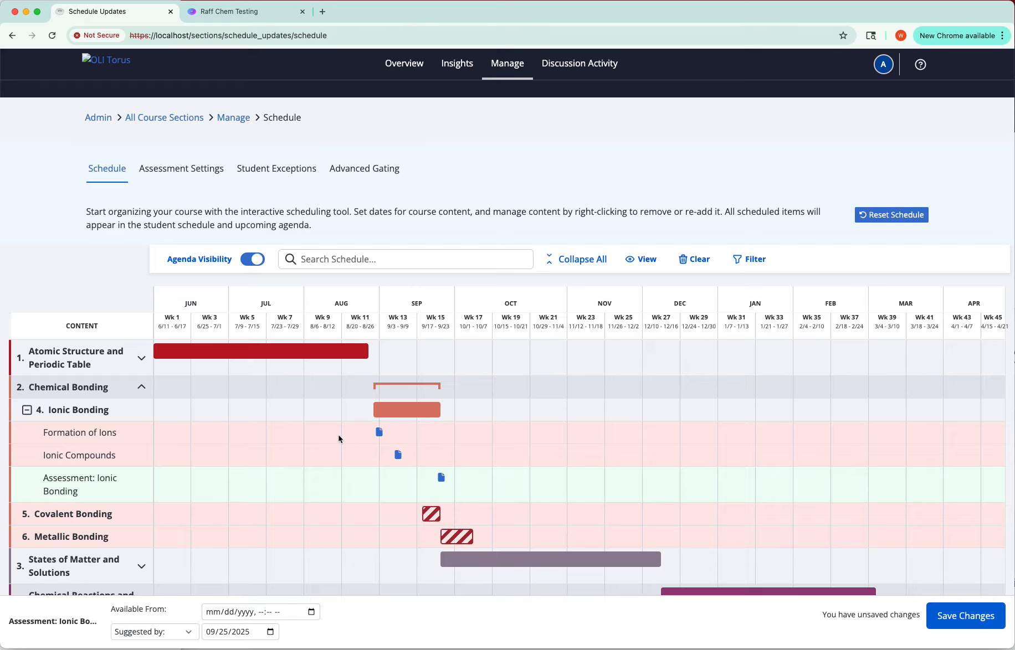
{"action": "left_click", "coordinate": [134, 384]}
{"action": "left_click", "coordinate": [69, 516]}
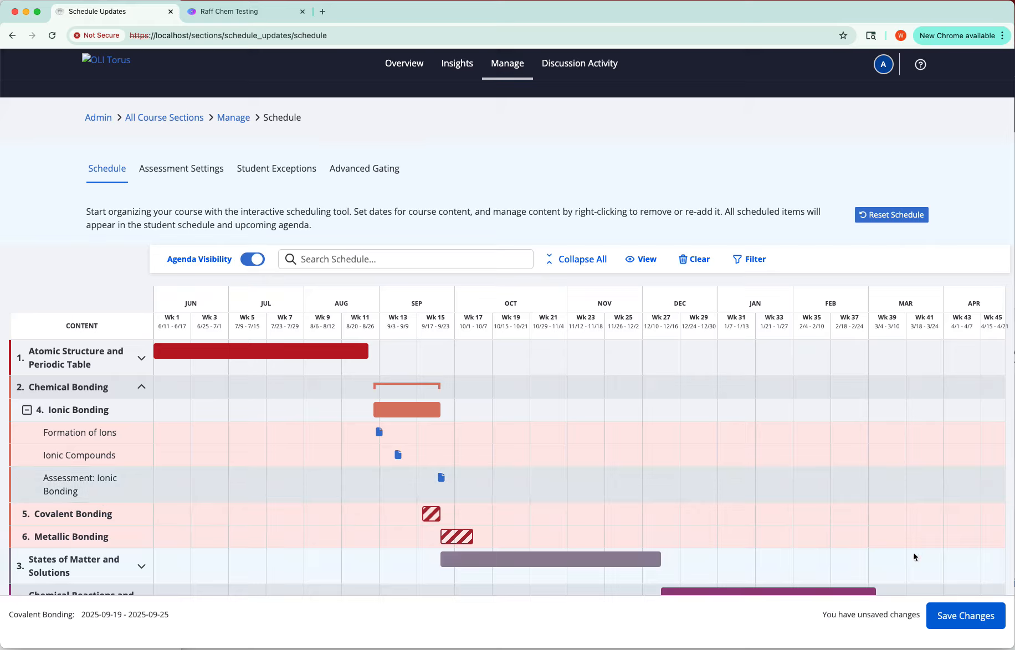
{"action": "left_click", "coordinate": [955, 613]}
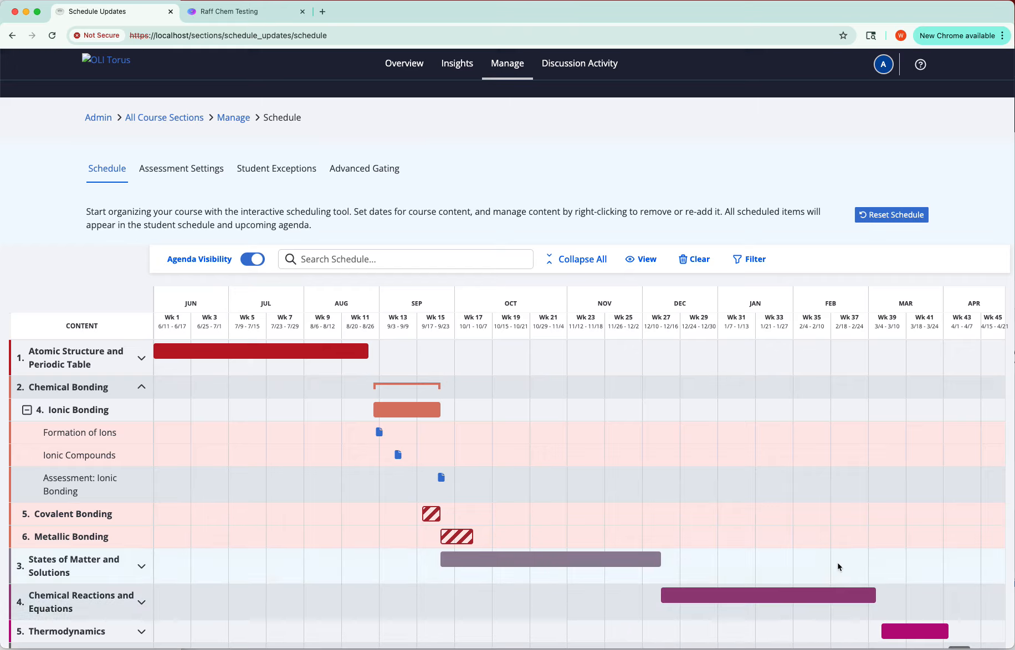
- Look over the rescheduled timelines of all units and check the available viewing options without choosing one
{"action": "scroll", "coordinate": [607, 441], "scroll_direction": "down", "scroll_amount": 3}
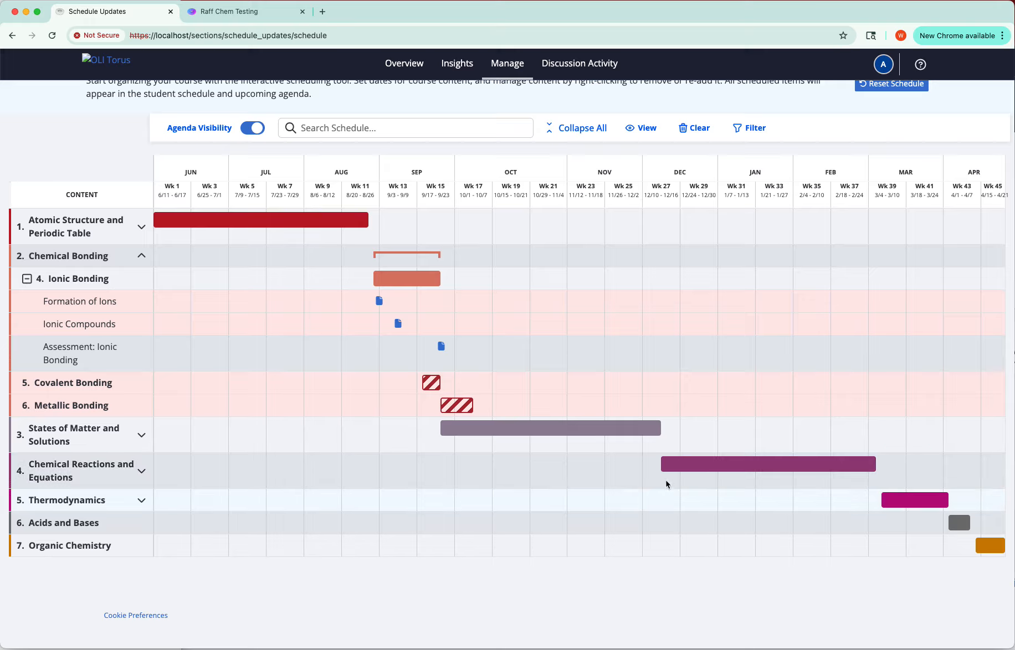
{"action": "scroll", "coordinate": [630, 447], "scroll_direction": "up", "scroll_amount": 2}
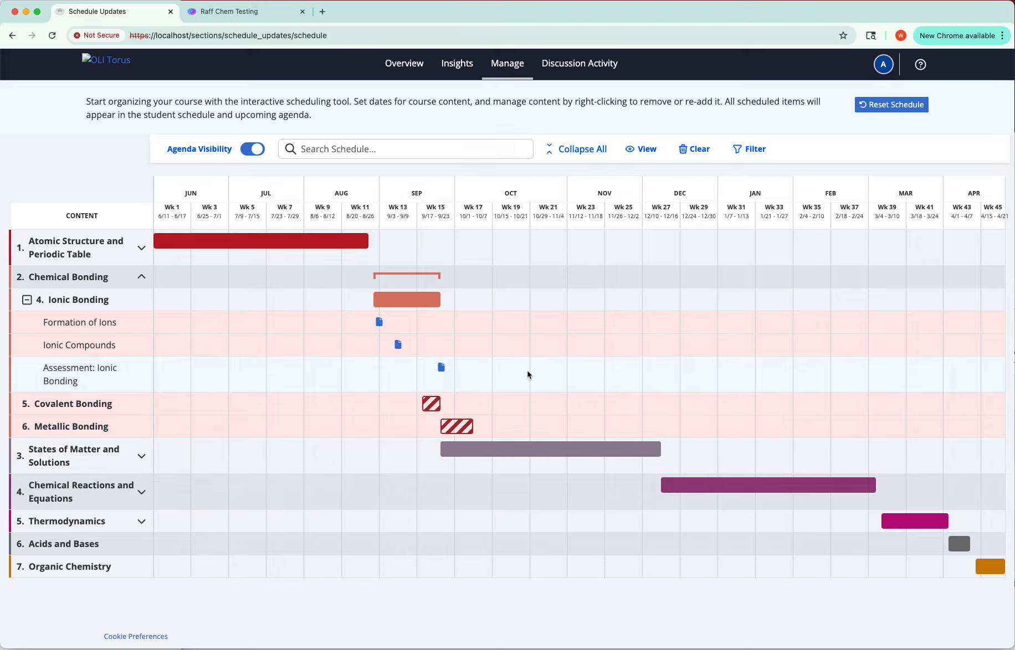
{"action": "scroll", "coordinate": [527, 374], "scroll_direction": "up", "scroll_amount": 3}
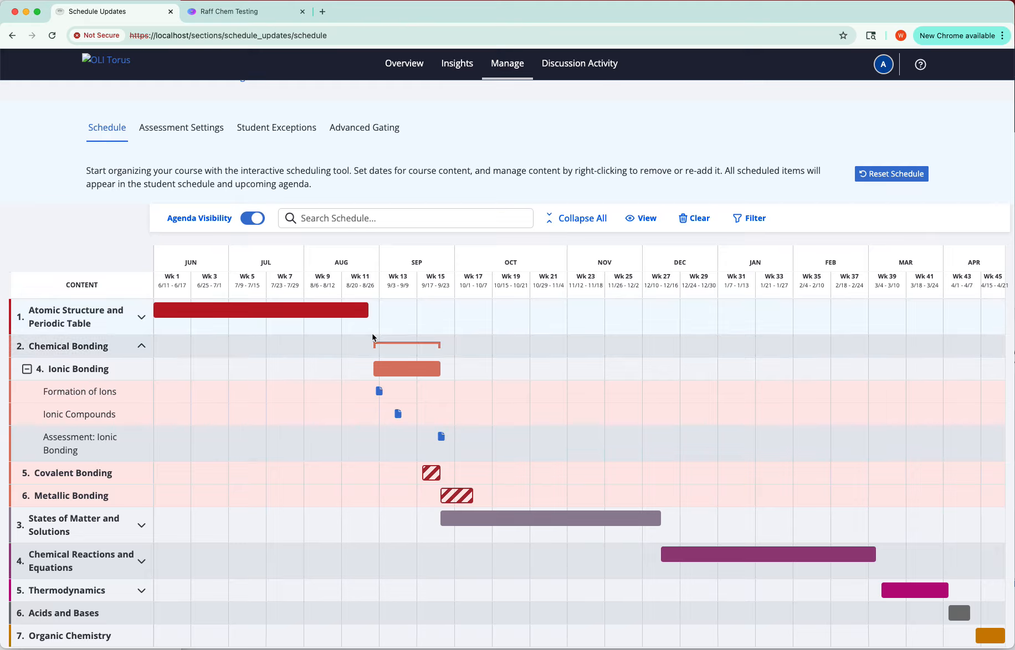
{"action": "left_click", "coordinate": [648, 220]}
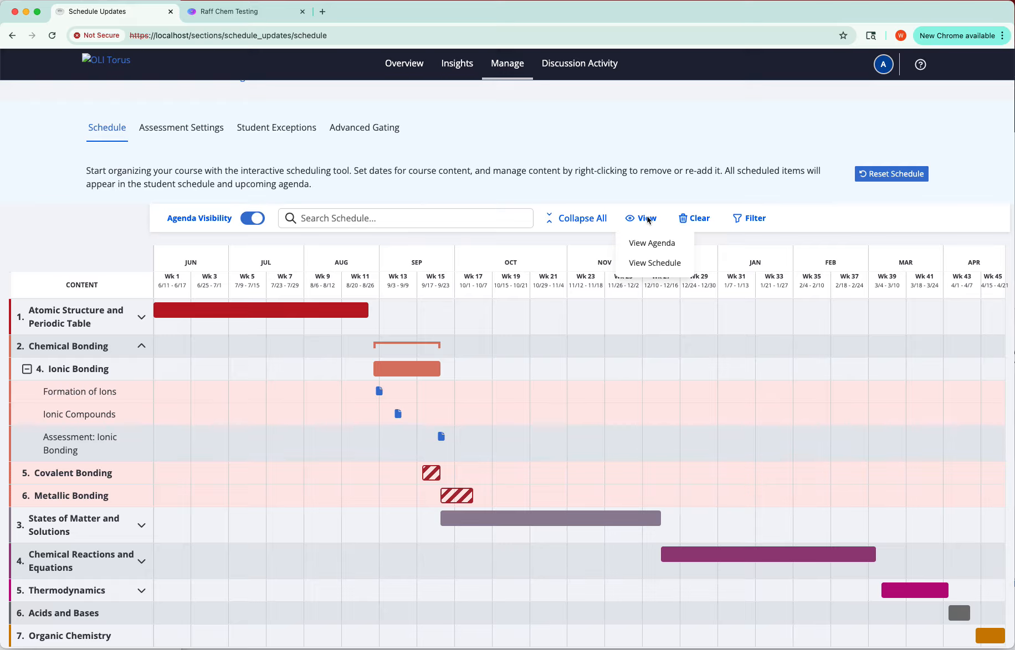
{"action": "left_click", "coordinate": [825, 221]}
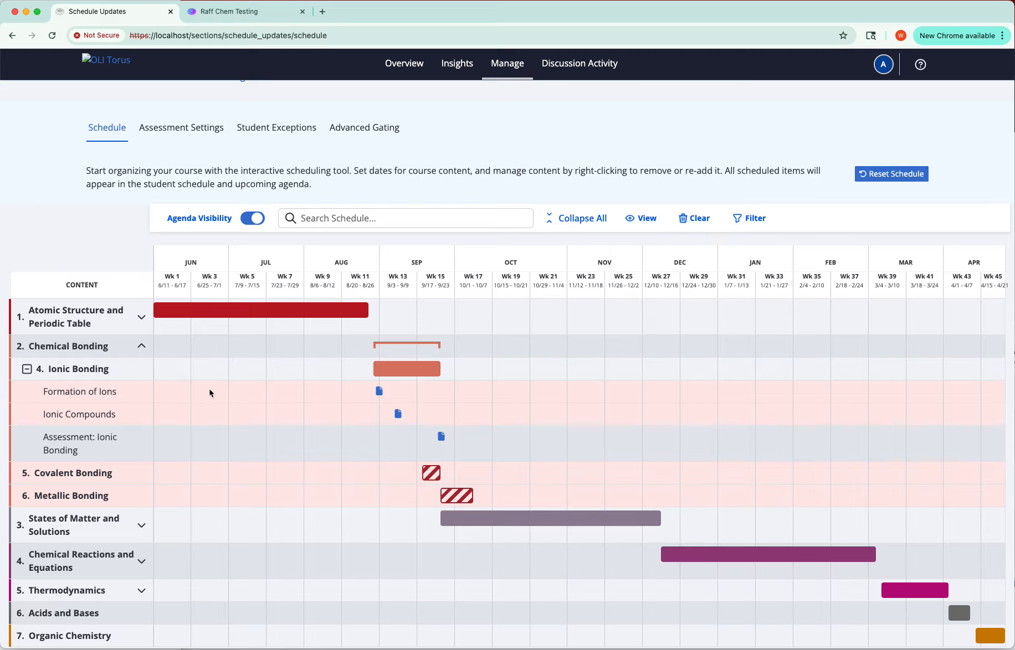
- Collapse the Chemical Bonding unit and expand the Atomic Structure and Periodic Table unit with its Introduction to Atoms module
{"action": "left_click", "coordinate": [143, 347]}
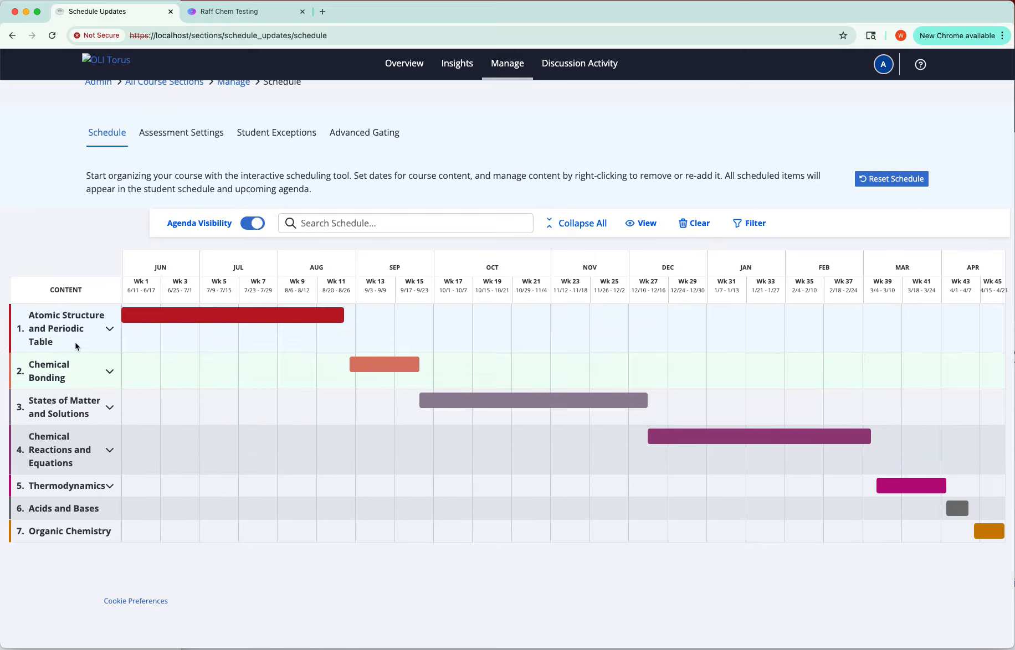
{"action": "left_click", "coordinate": [110, 330]}
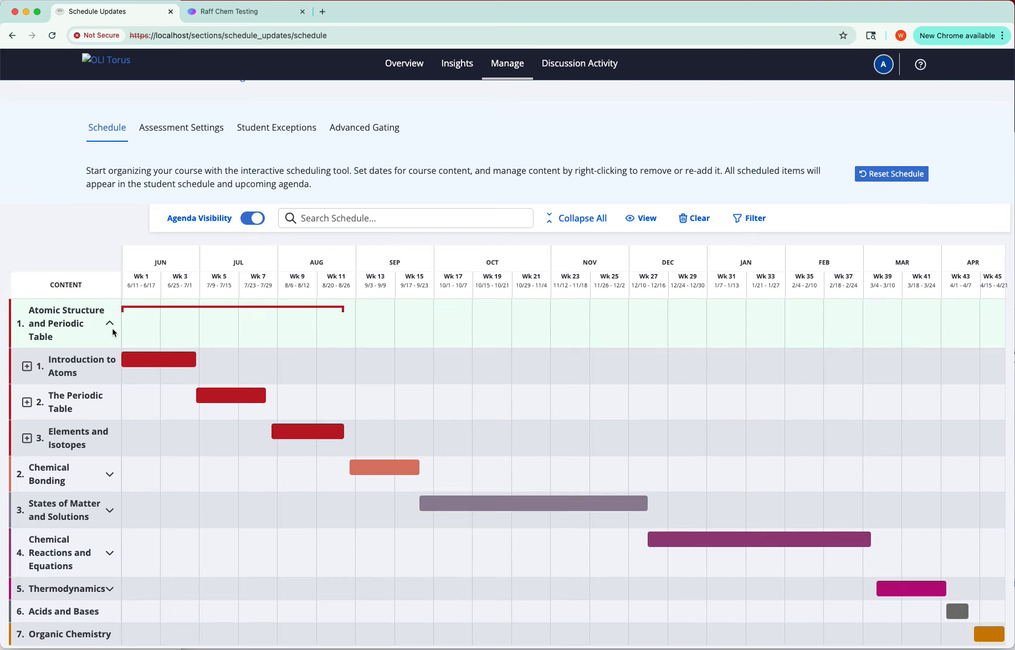
{"action": "left_click", "coordinate": [26, 366]}
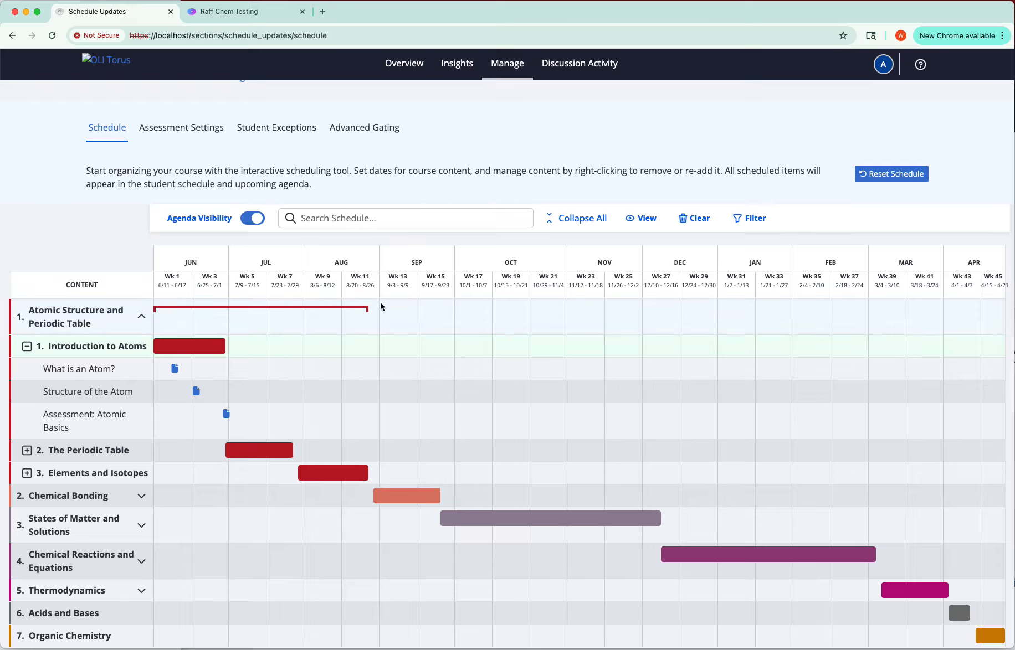
- Preview the student course schedule and return to the schedule editor
{"action": "left_click", "coordinate": [652, 220]}
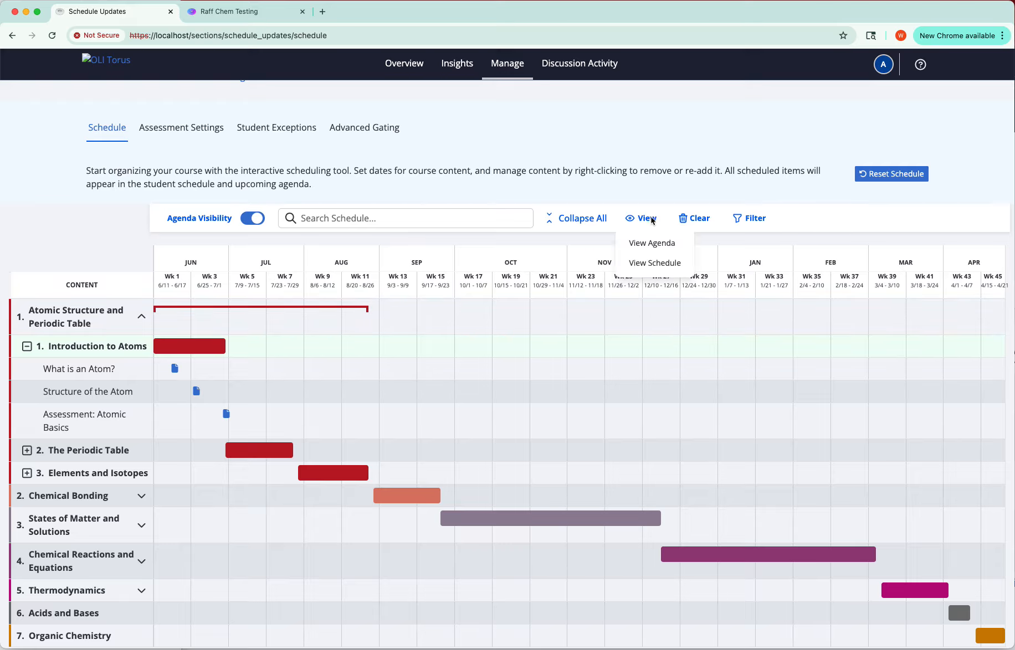
{"action": "left_click", "coordinate": [644, 265]}
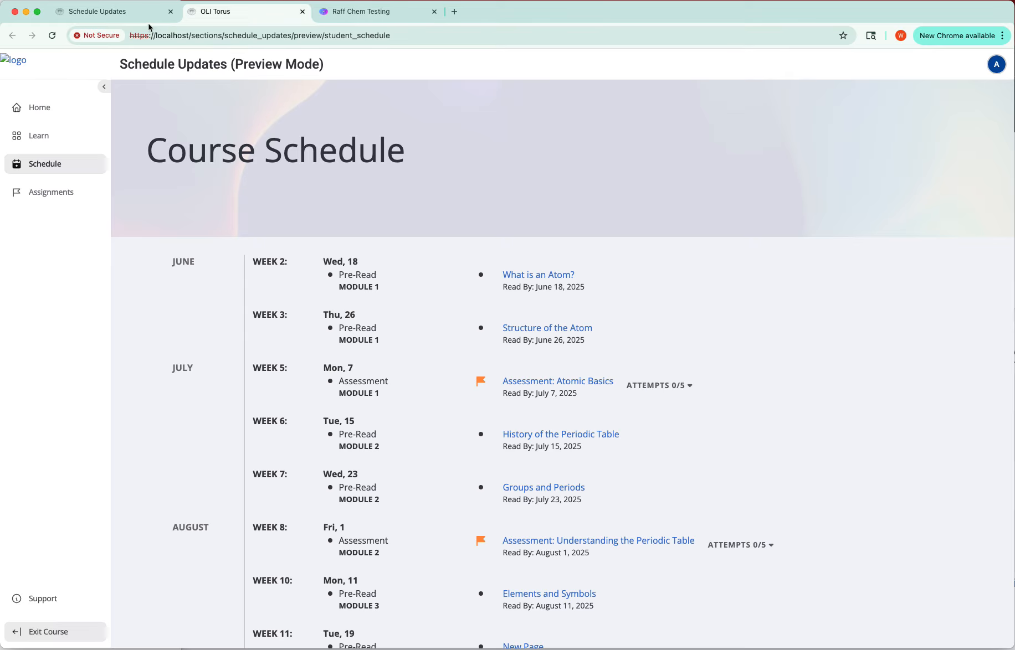
{"action": "left_click", "coordinate": [133, 15]}
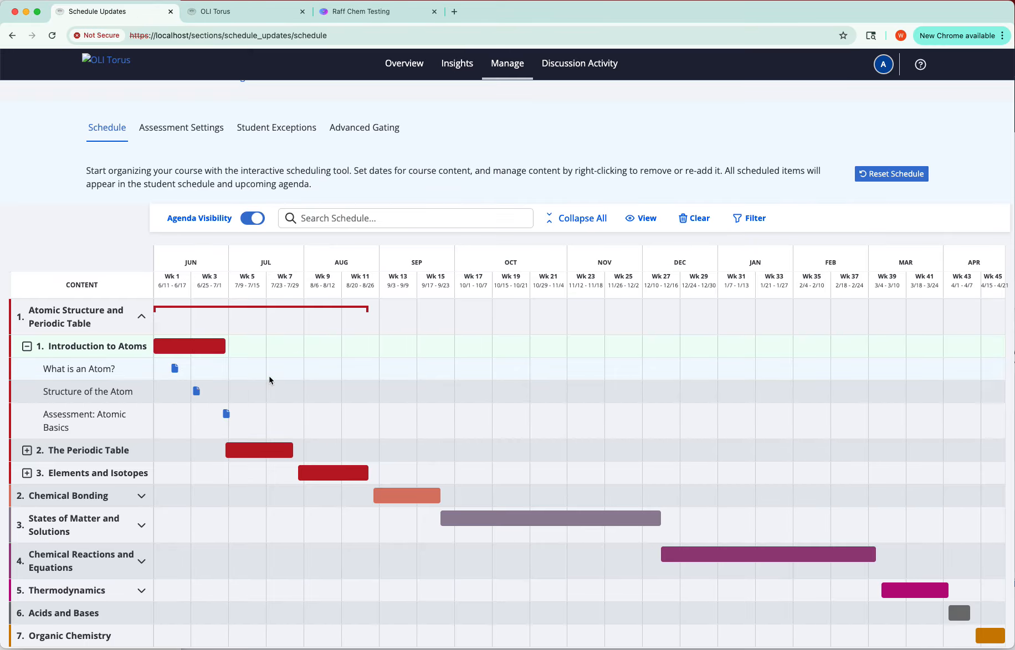
- Collapse the Introduction to Atoms module and remove it from the schedule
{"action": "left_click", "coordinate": [26, 348]}
{"action": "right_click", "coordinate": [151, 364]}
{"action": "left_click", "coordinate": [172, 374]}
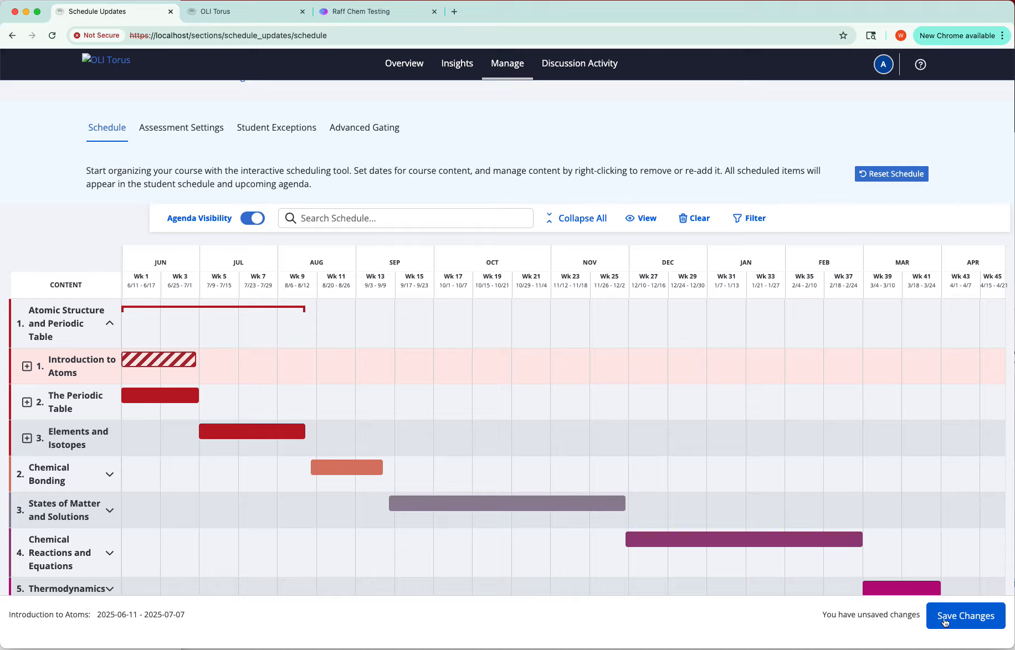
- Save the pending changes by viewing the student schedule after saving, and return to the schedule editor to look over the timelines
{"action": "left_click", "coordinate": [641, 220]}
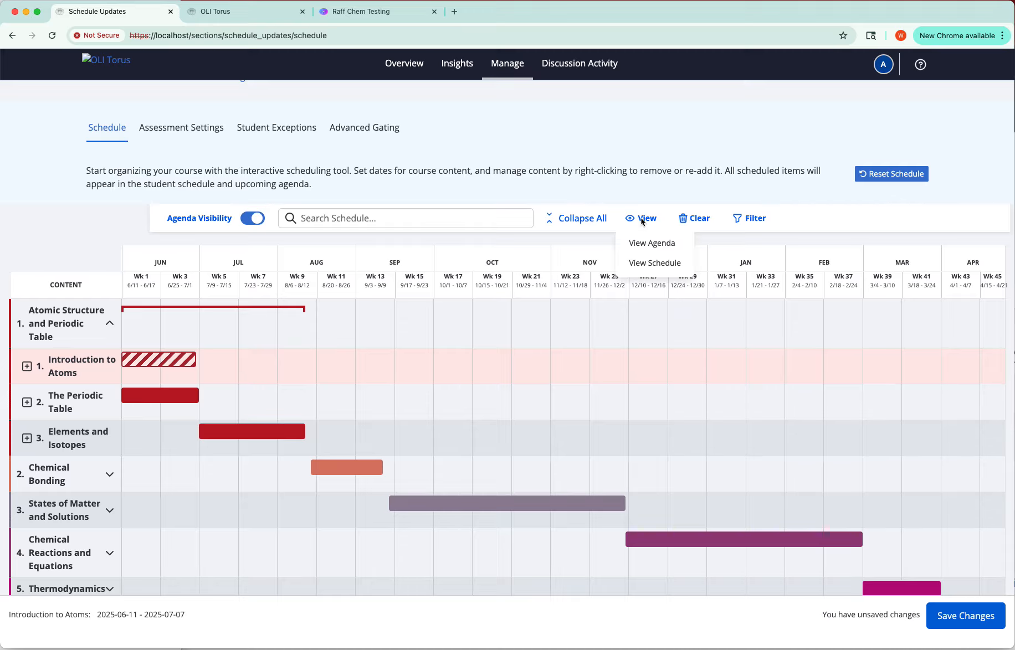
{"action": "left_click", "coordinate": [652, 264]}
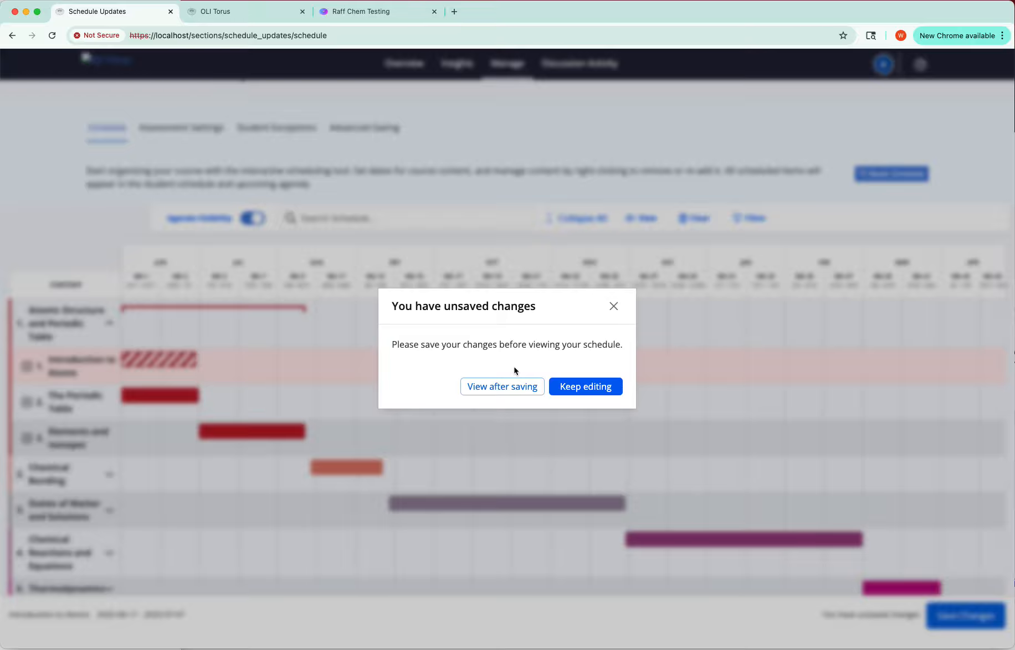
{"action": "left_click", "coordinate": [489, 388]}
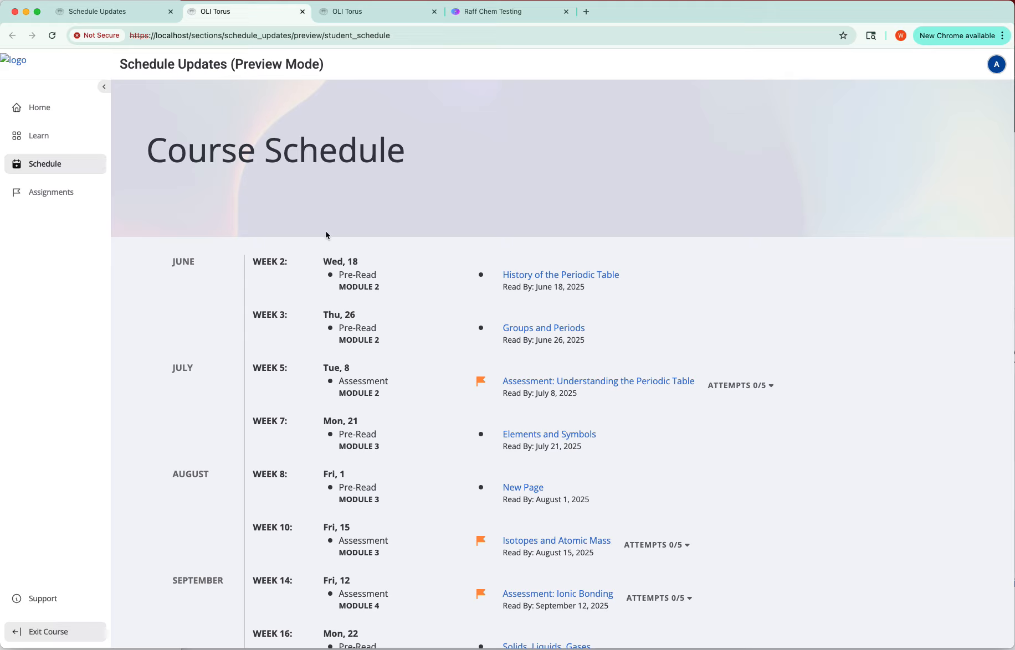
{"action": "left_click", "coordinate": [137, 11]}
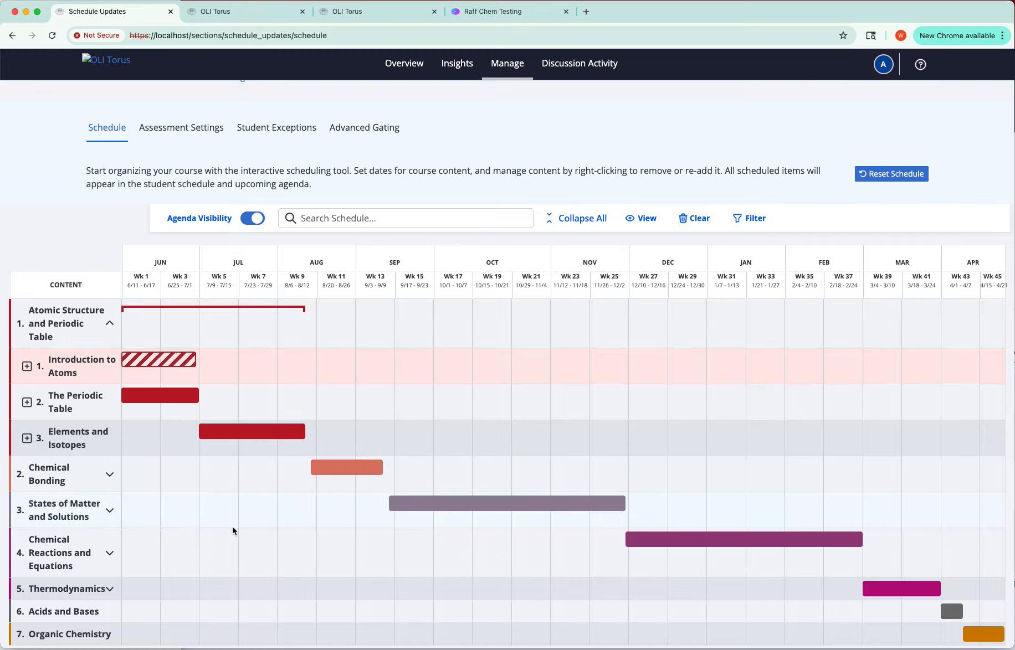
{"action": "scroll", "coordinate": [227, 503], "scroll_direction": "down", "scroll_amount": 2}
{"action": "scroll", "coordinate": [228, 502], "scroll_direction": "up", "scroll_amount": 5}
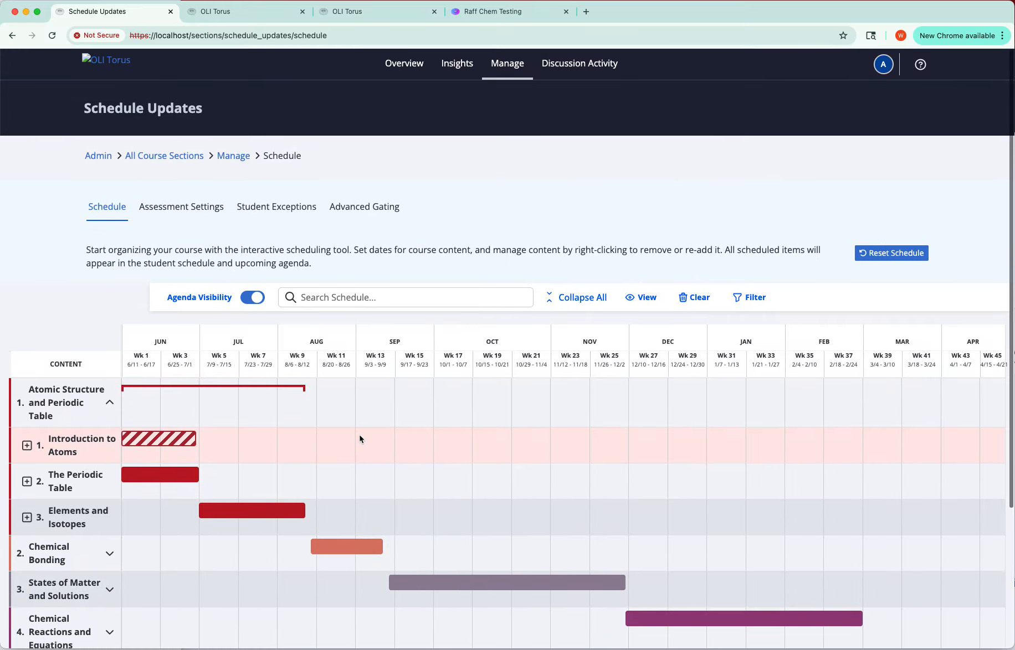
- Clear all timelines from the course schedule and look over the emptied content list
{"action": "left_click", "coordinate": [701, 300]}
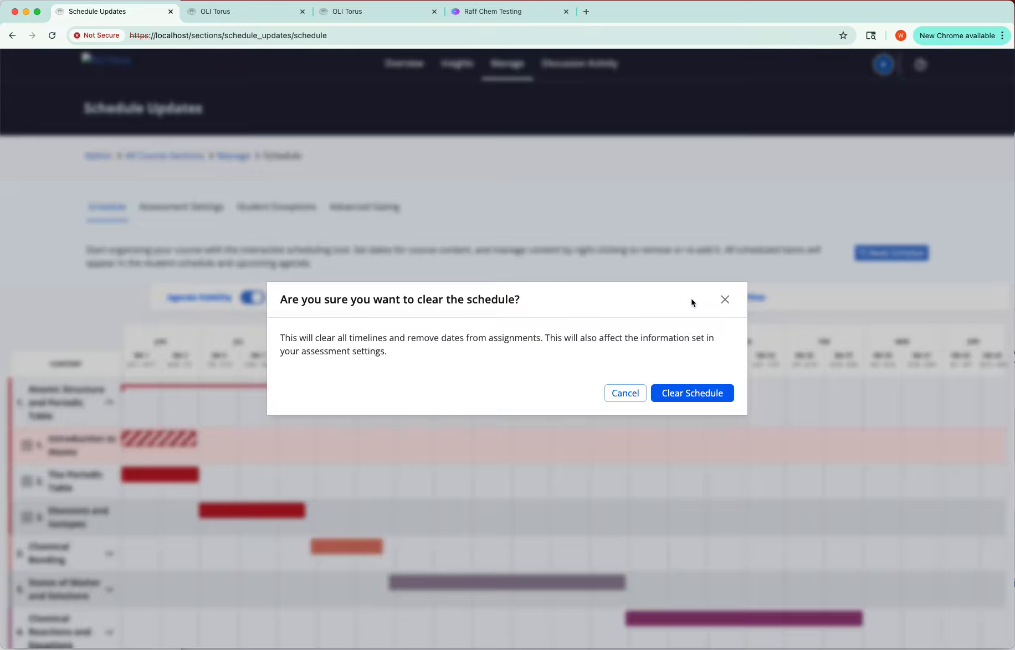
{"action": "left_click", "coordinate": [673, 392]}
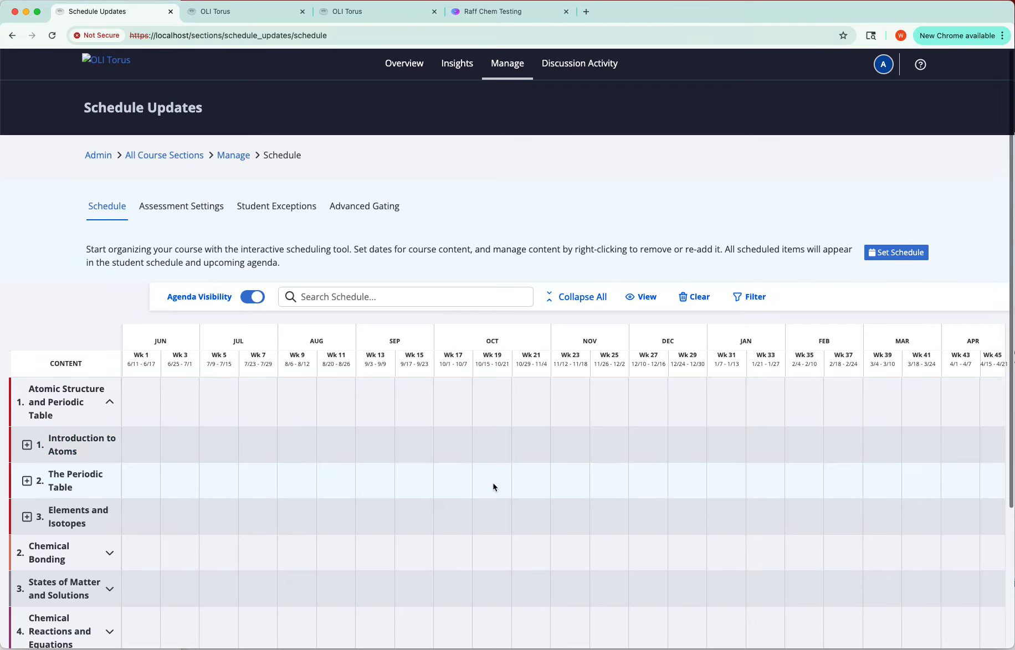
{"action": "scroll", "coordinate": [493, 483], "scroll_direction": "down", "scroll_amount": 3}
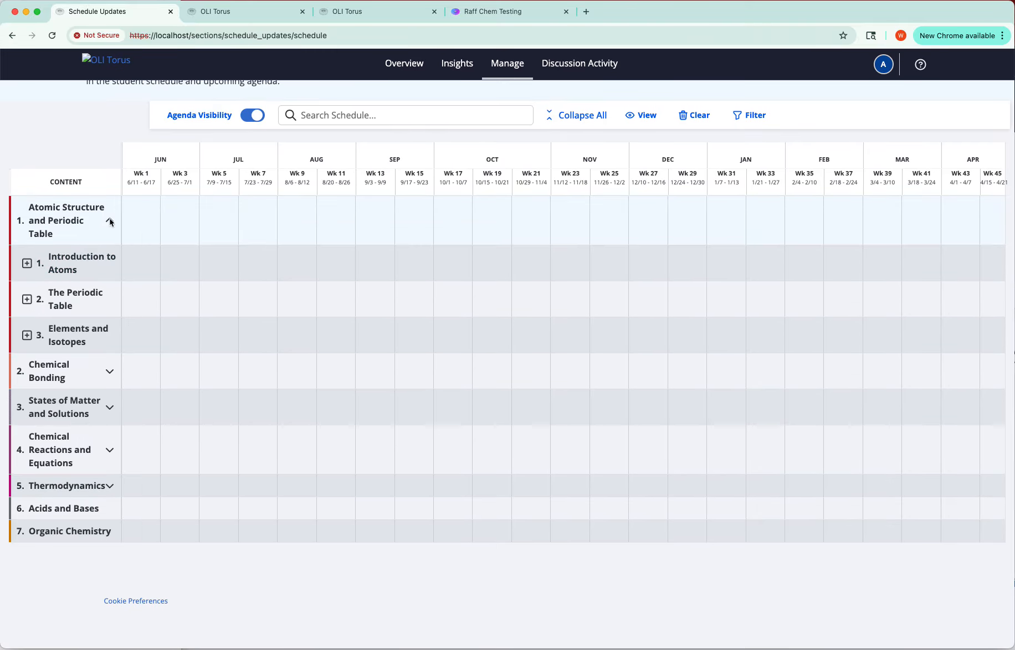
{"action": "scroll", "coordinate": [139, 222], "scroll_direction": "up", "scroll_amount": 3}
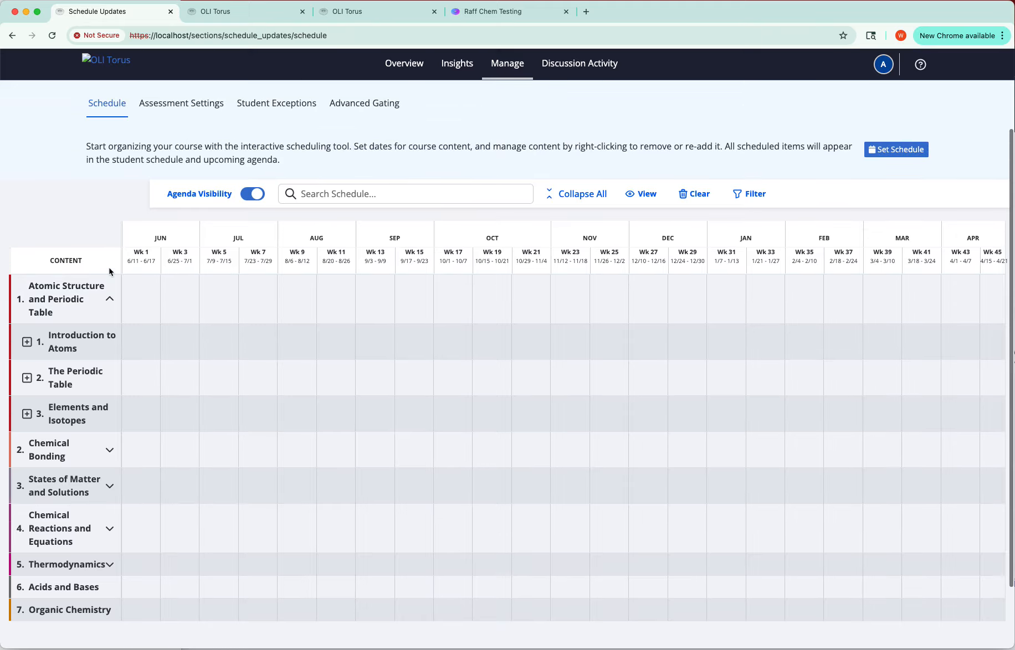
{"action": "scroll", "coordinate": [109, 270], "scroll_direction": "up", "scroll_amount": 3}
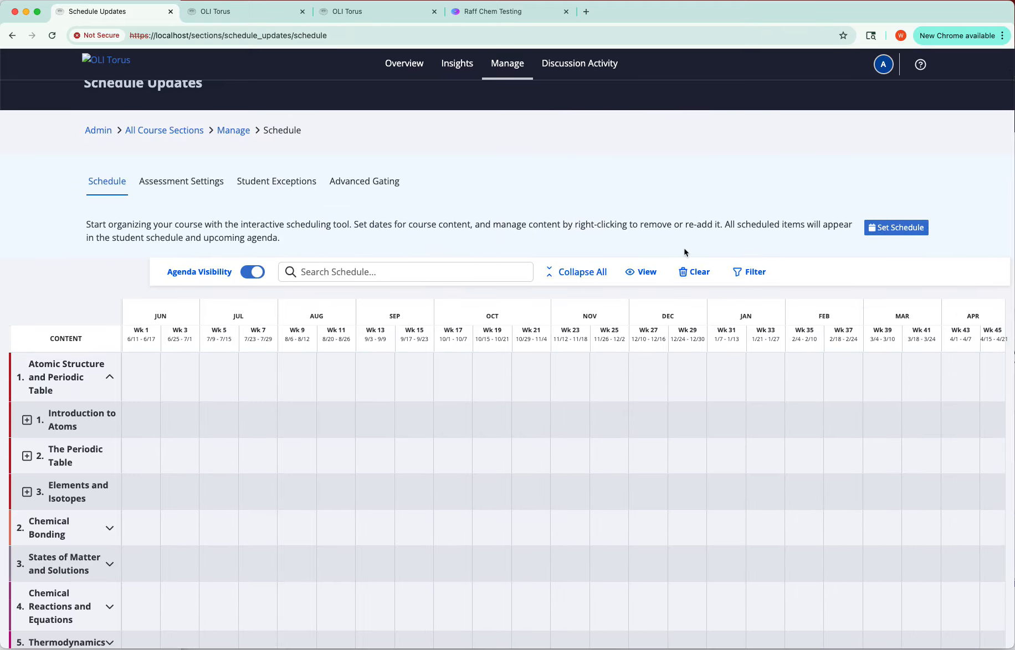
- Reload the schedule editor, set the schedule automatically for all units, and save the changes
{"action": "left_click", "coordinate": [52, 35]}
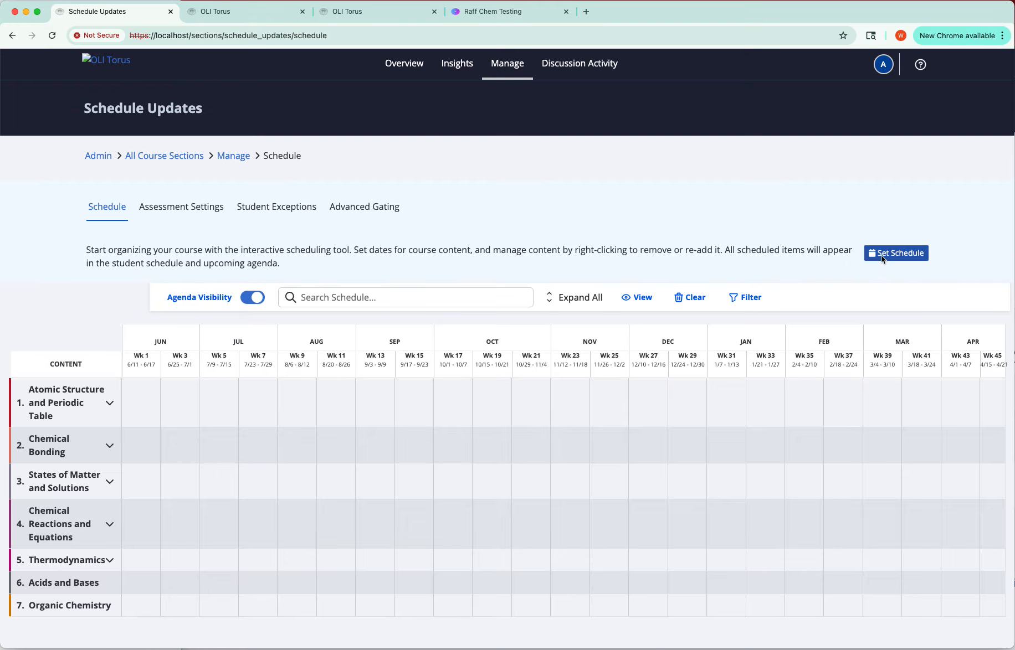
{"action": "left_click", "coordinate": [883, 254]}
{"action": "left_click", "coordinate": [566, 433]}
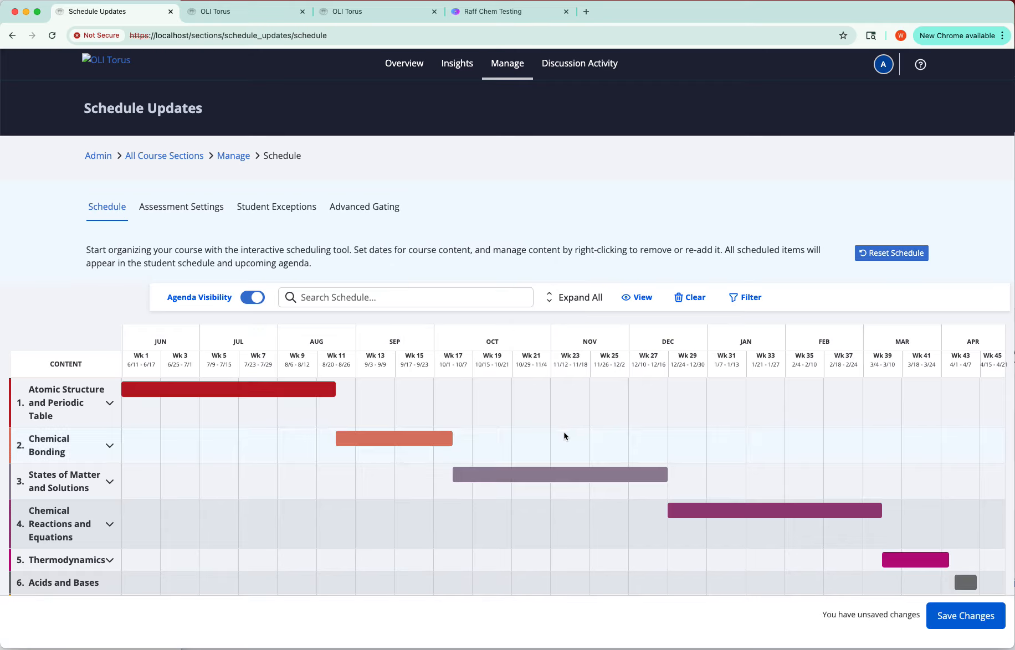
{"action": "left_click", "coordinate": [953, 612]}
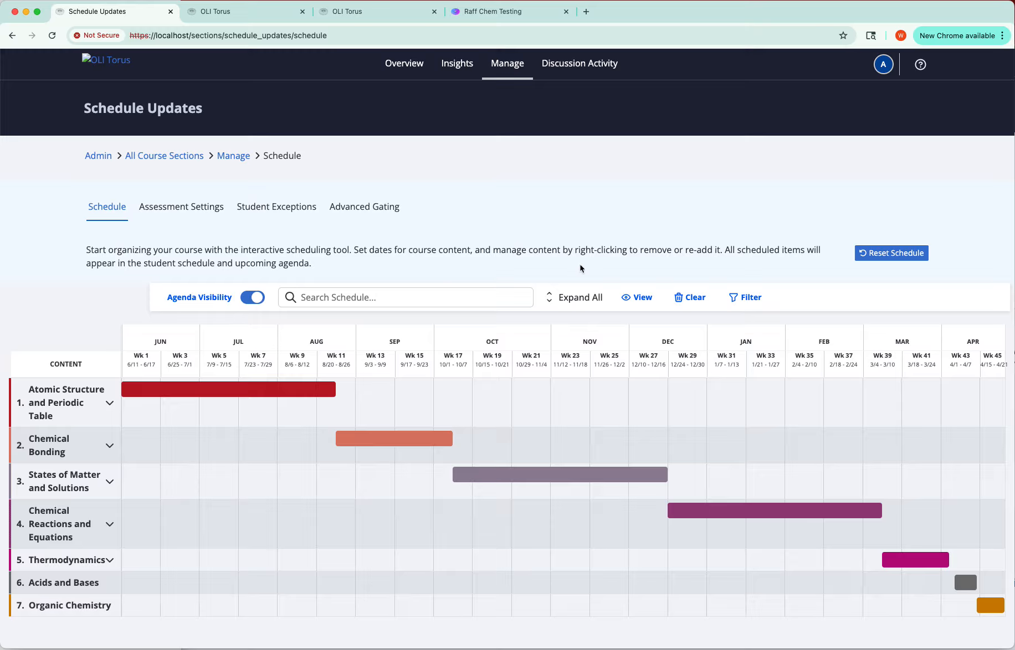
- Preview the student home page with its upcoming agenda and return to the schedule editor
{"action": "left_click", "coordinate": [644, 299]}
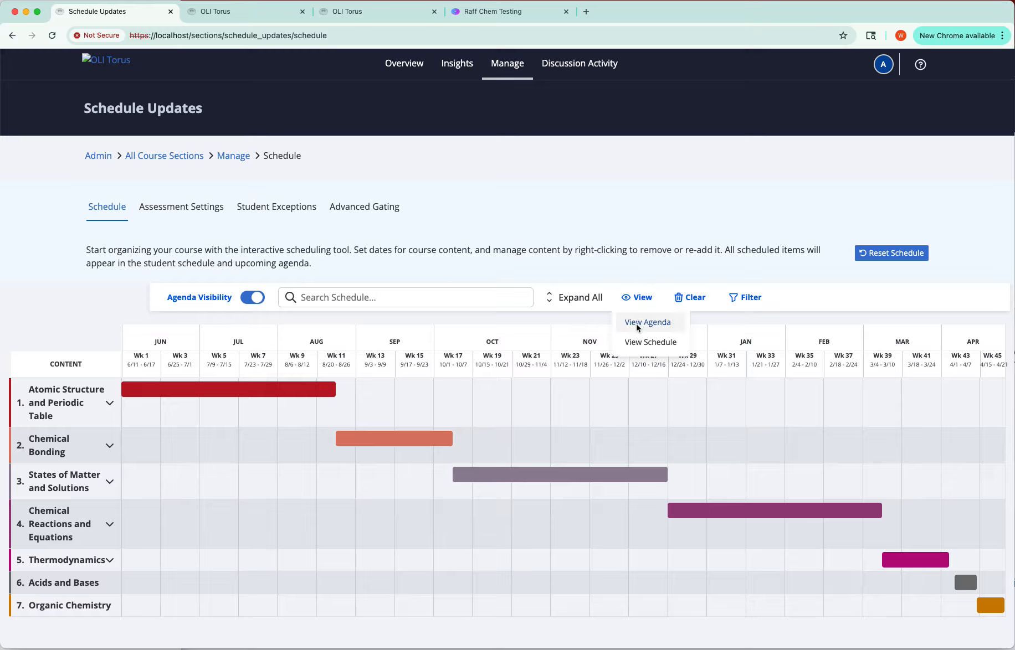
{"action": "left_click", "coordinate": [638, 327]}
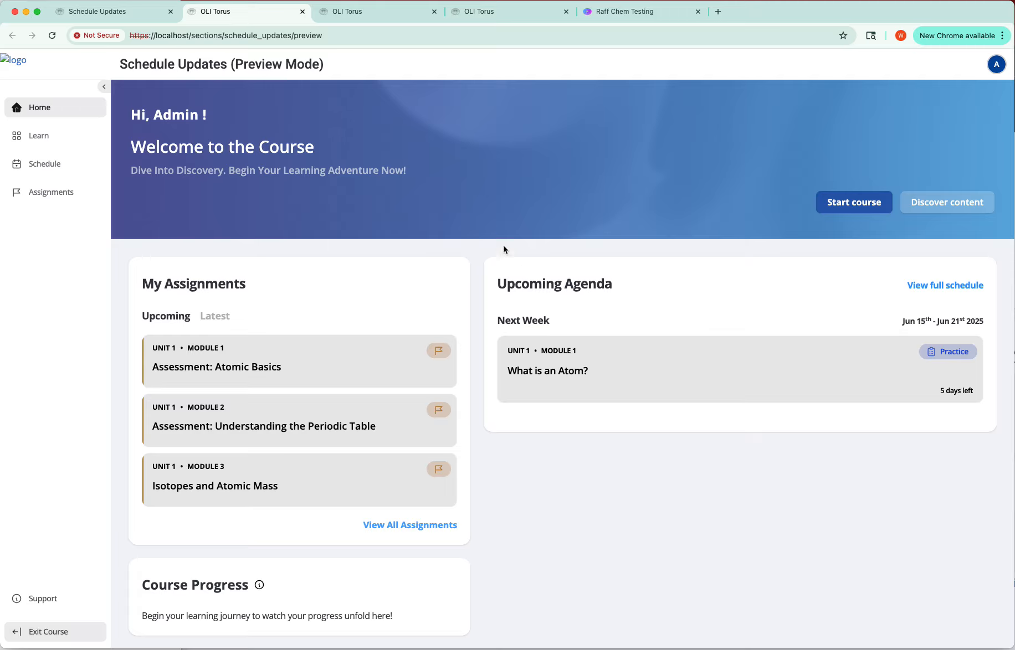
{"action": "left_click", "coordinate": [143, 13]}
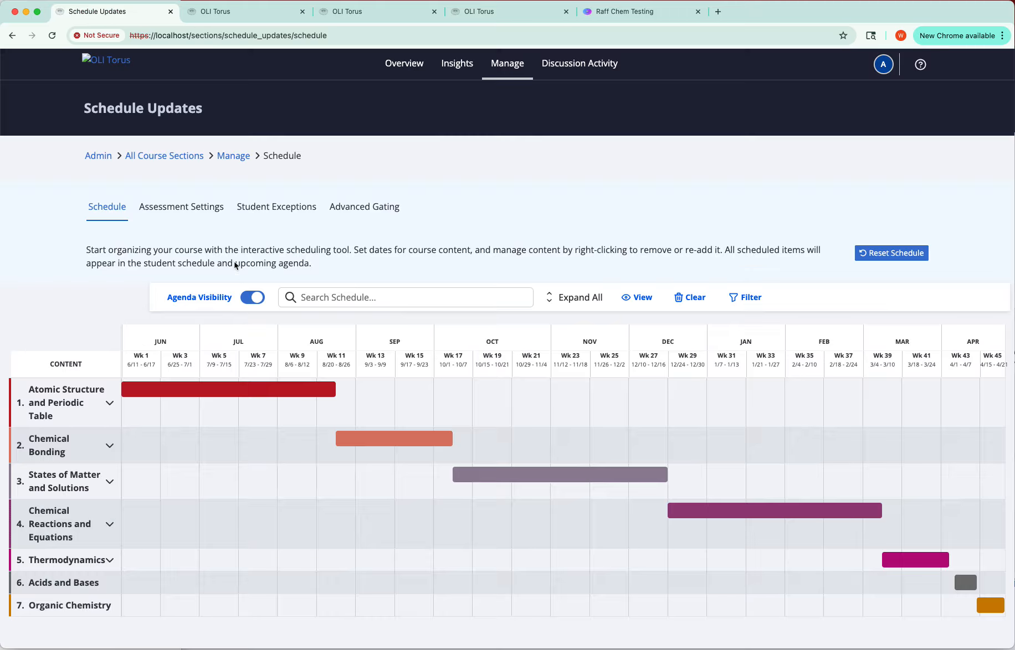
- Turn off agenda visibility, check the student agenda preview, and return to the schedule editor
{"action": "left_click", "coordinate": [252, 297]}
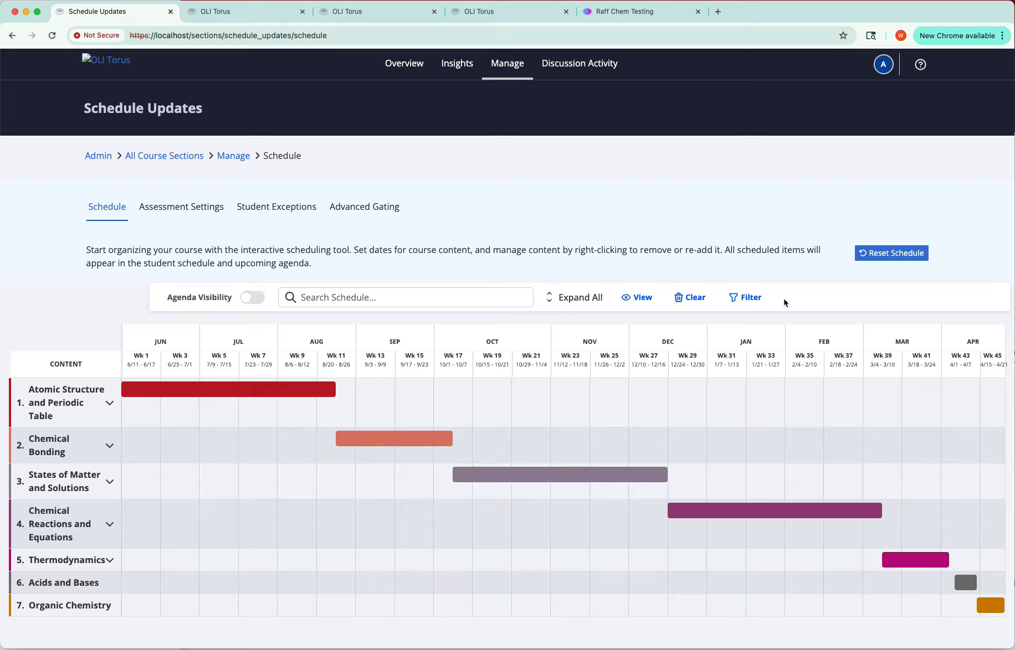
{"action": "left_click", "coordinate": [637, 297]}
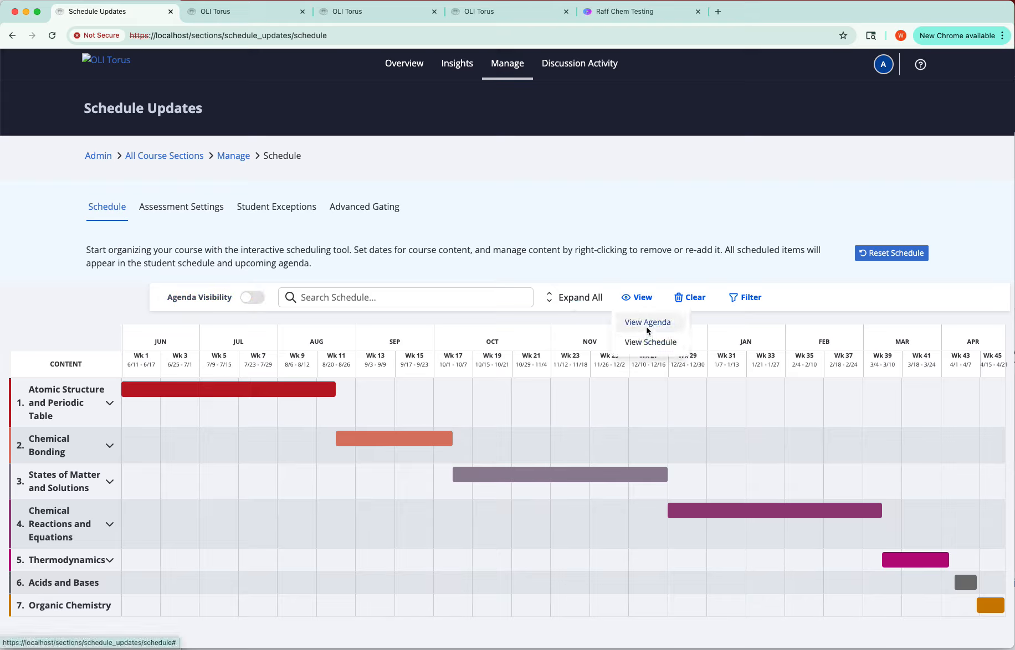
{"action": "left_click", "coordinate": [647, 324]}
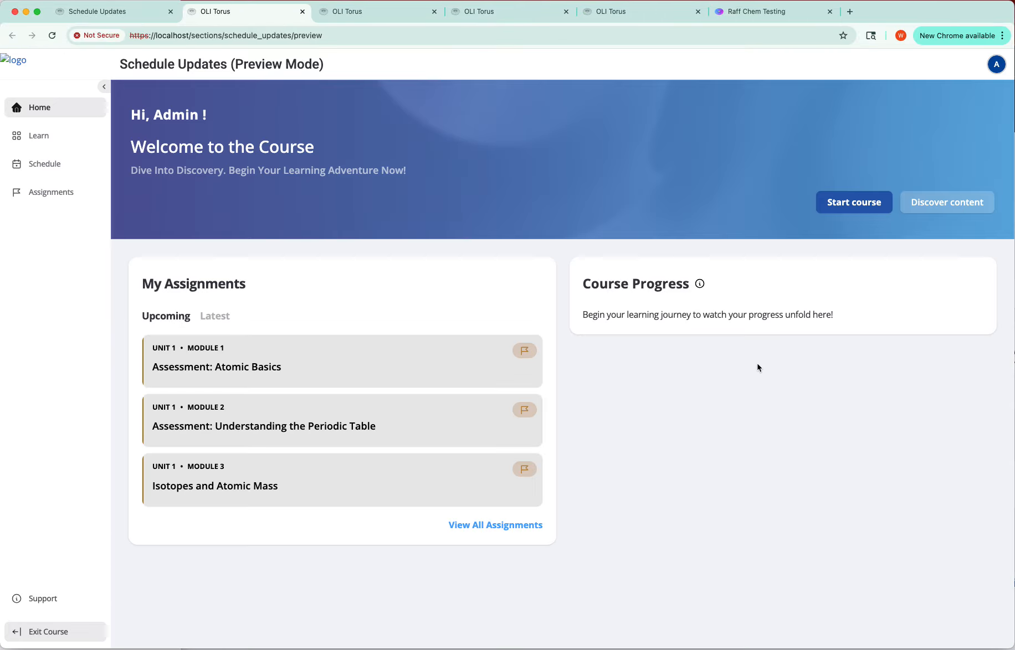
{"action": "left_click", "coordinate": [131, 13]}
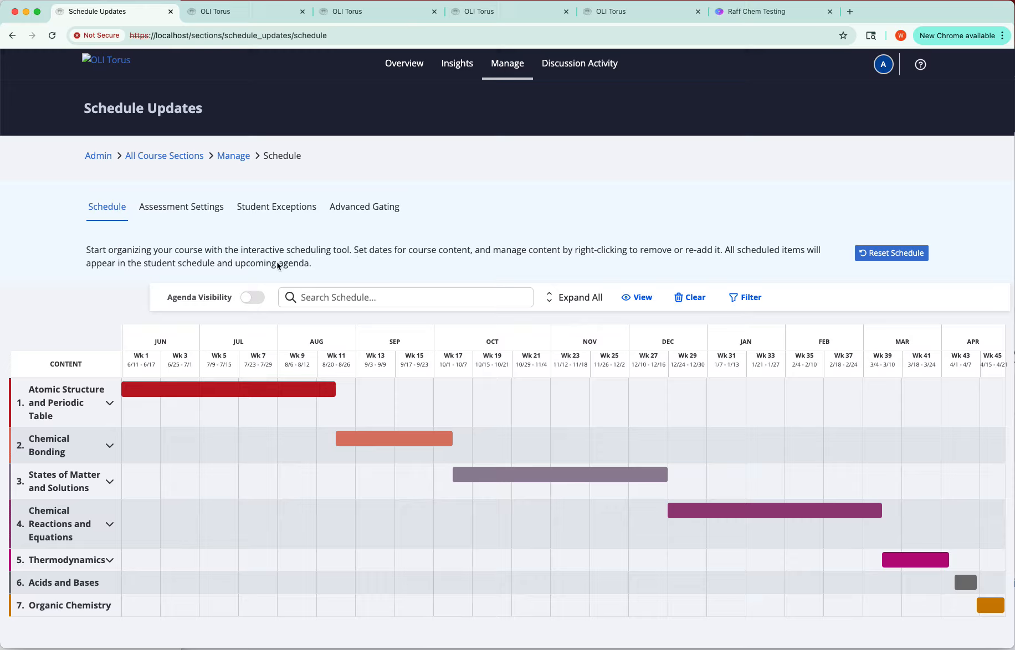
- Open this section's Manage page, then examine the chemistry testing section's Manage page for the Enable Agenda setting
{"action": "left_click", "coordinate": [508, 67]}
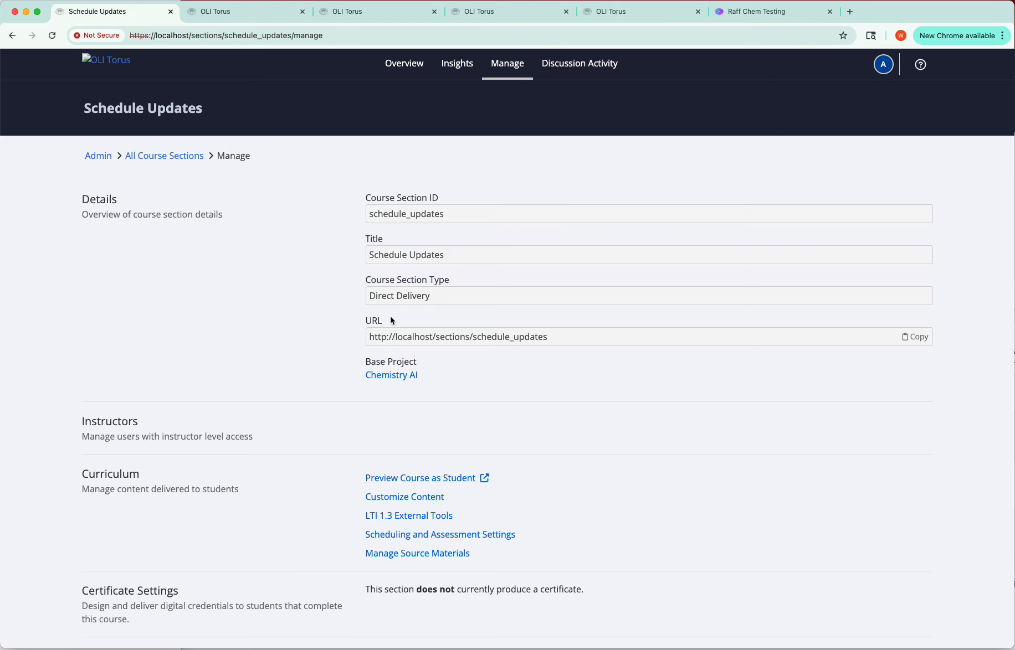
{"action": "left_click", "coordinate": [744, 12]}
{"action": "left_click", "coordinate": [540, 70]}
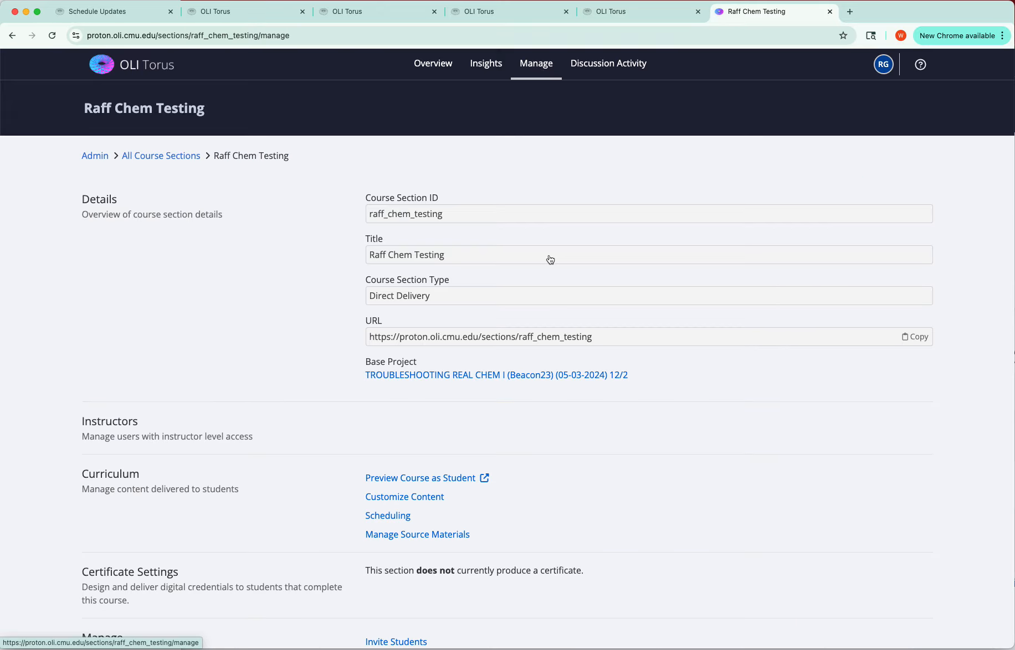
{"action": "scroll", "coordinate": [521, 367], "scroll_direction": "down", "scroll_amount": 3}
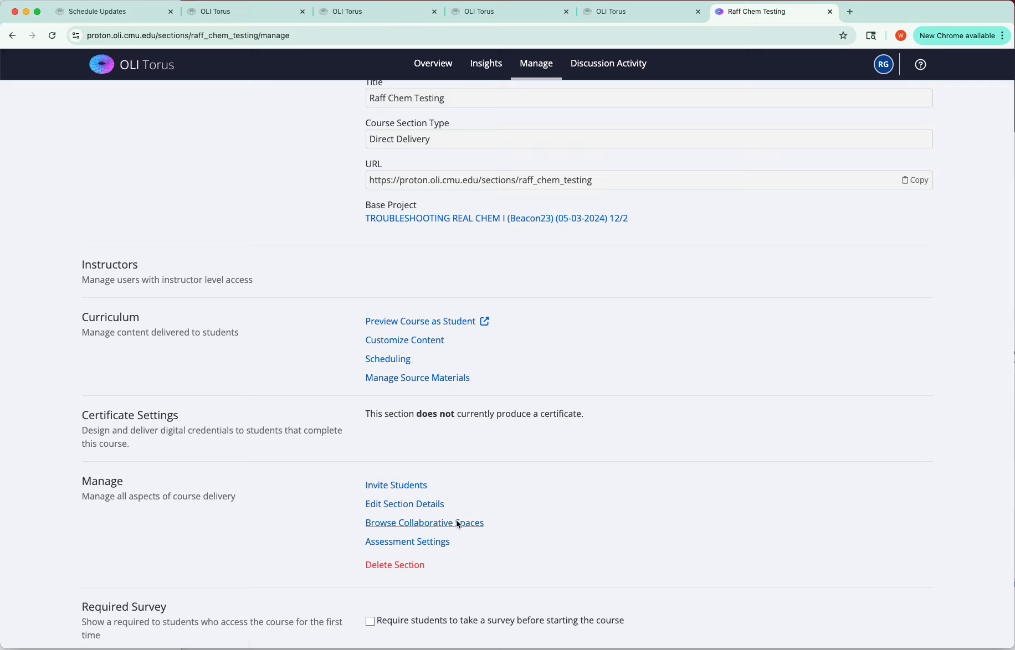
{"action": "scroll", "coordinate": [456, 519], "scroll_direction": "down", "scroll_amount": 5}
{"action": "scroll", "coordinate": [456, 519], "scroll_direction": "down", "scroll_amount": 2}
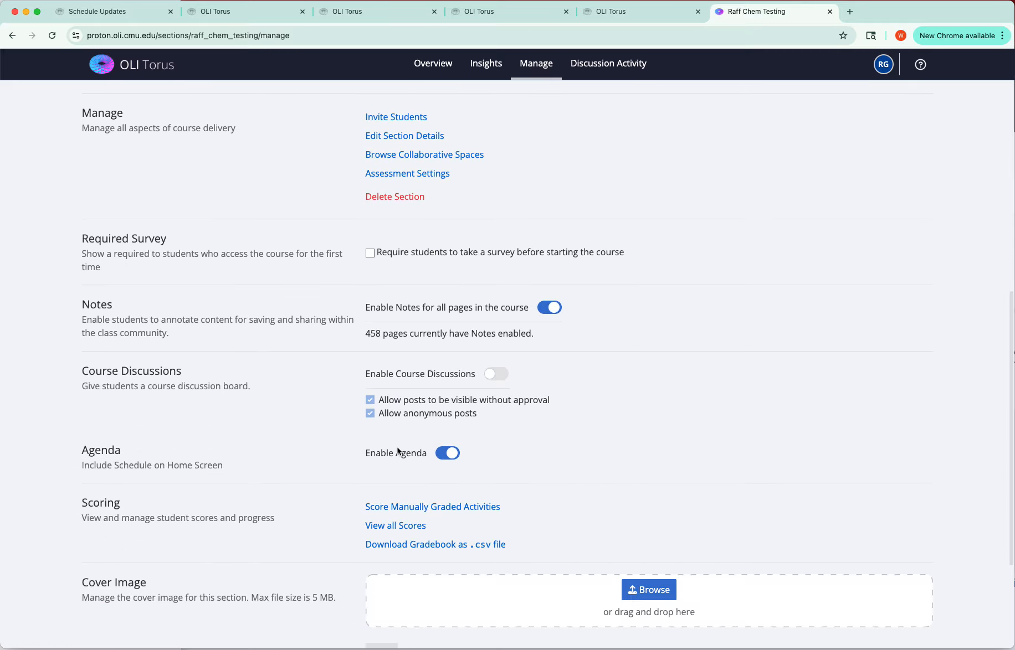
- Return to the Schedule Updates section and open its scheduling and assessment settings to look over the schedule
{"action": "left_click", "coordinate": [128, 16]}
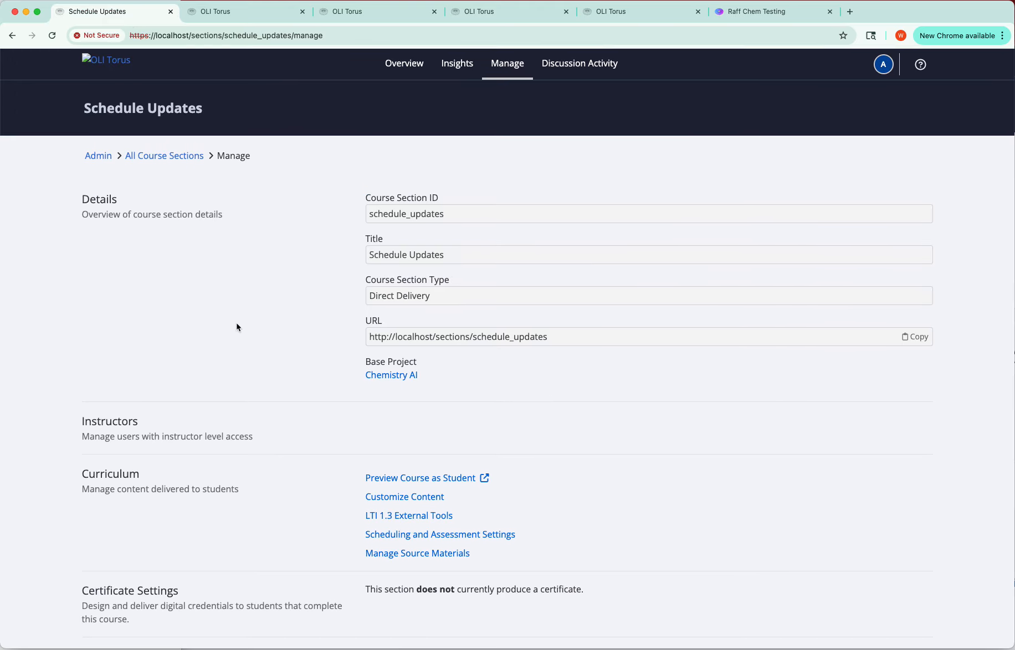
{"action": "left_click", "coordinate": [398, 540]}
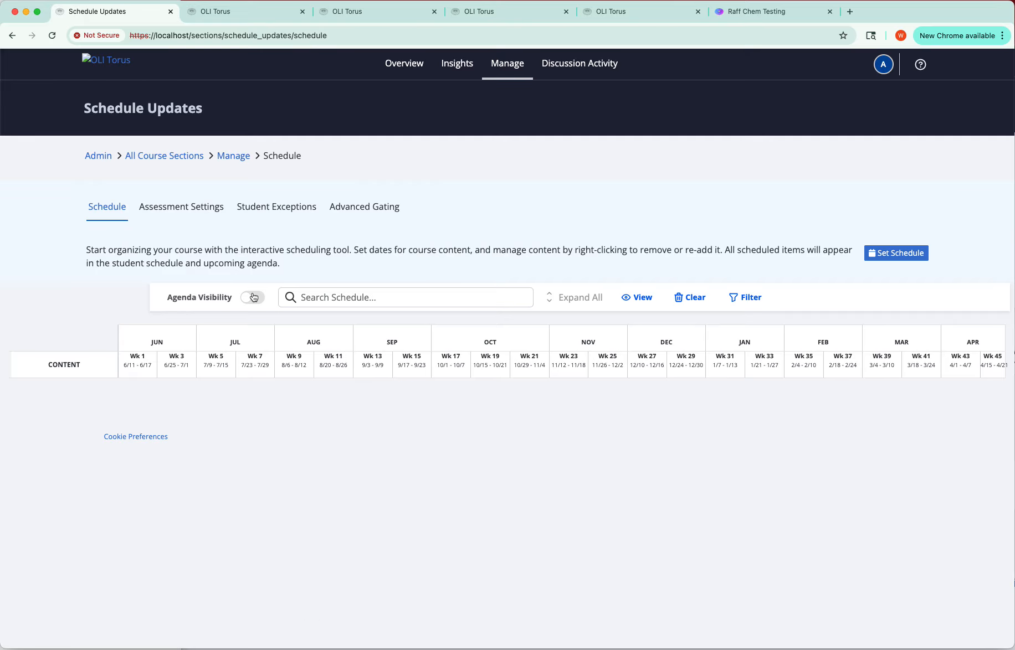
{"action": "scroll", "coordinate": [503, 478], "scroll_direction": "down", "scroll_amount": 3}
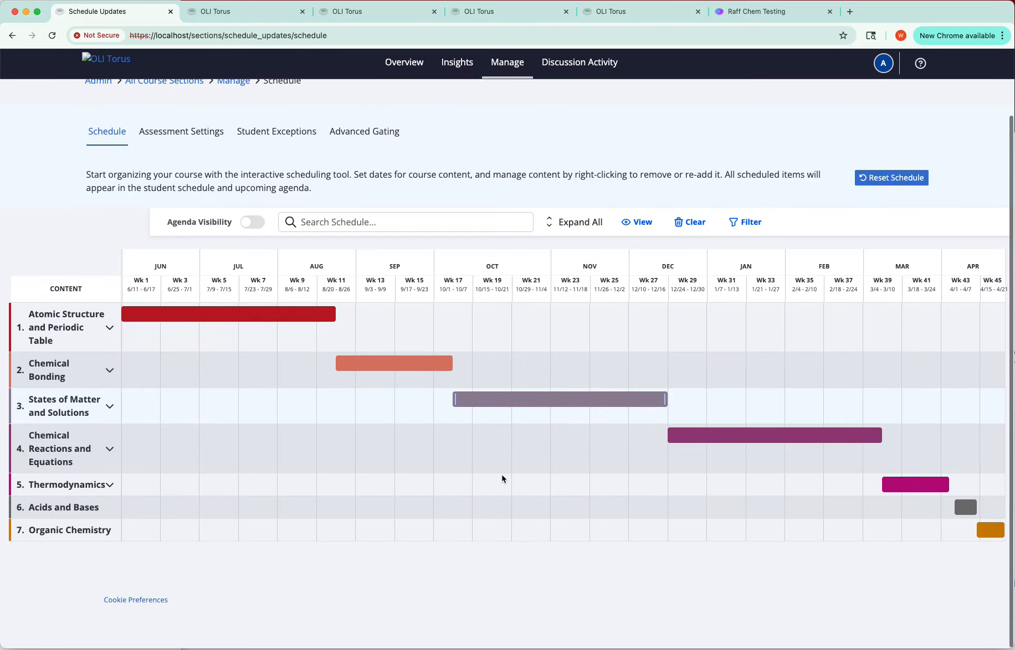
{"action": "scroll", "coordinate": [502, 479], "scroll_direction": "up", "scroll_amount": 3}
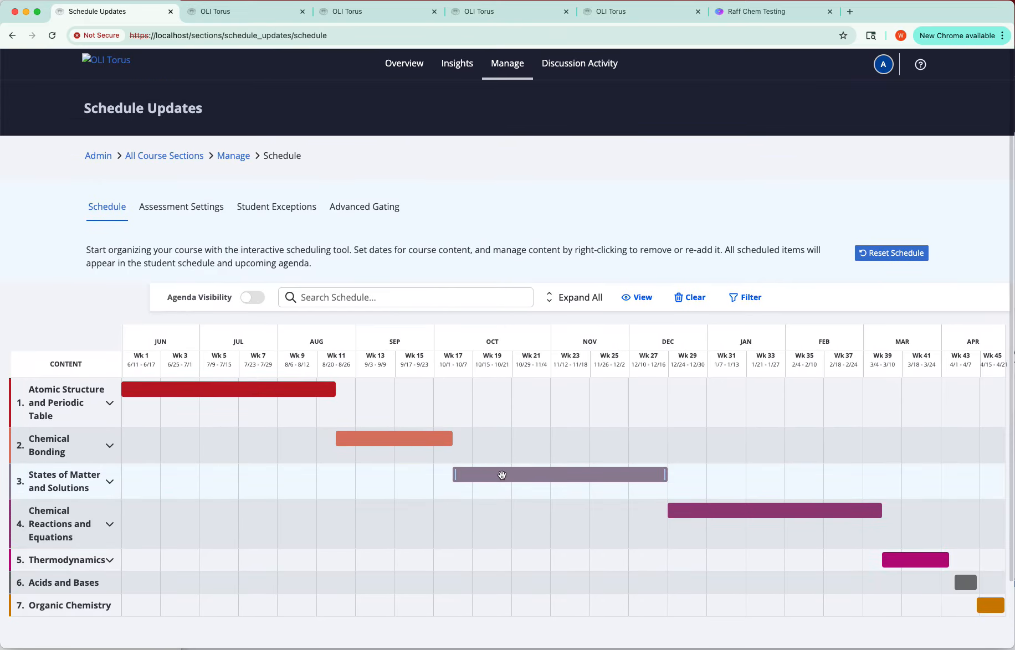